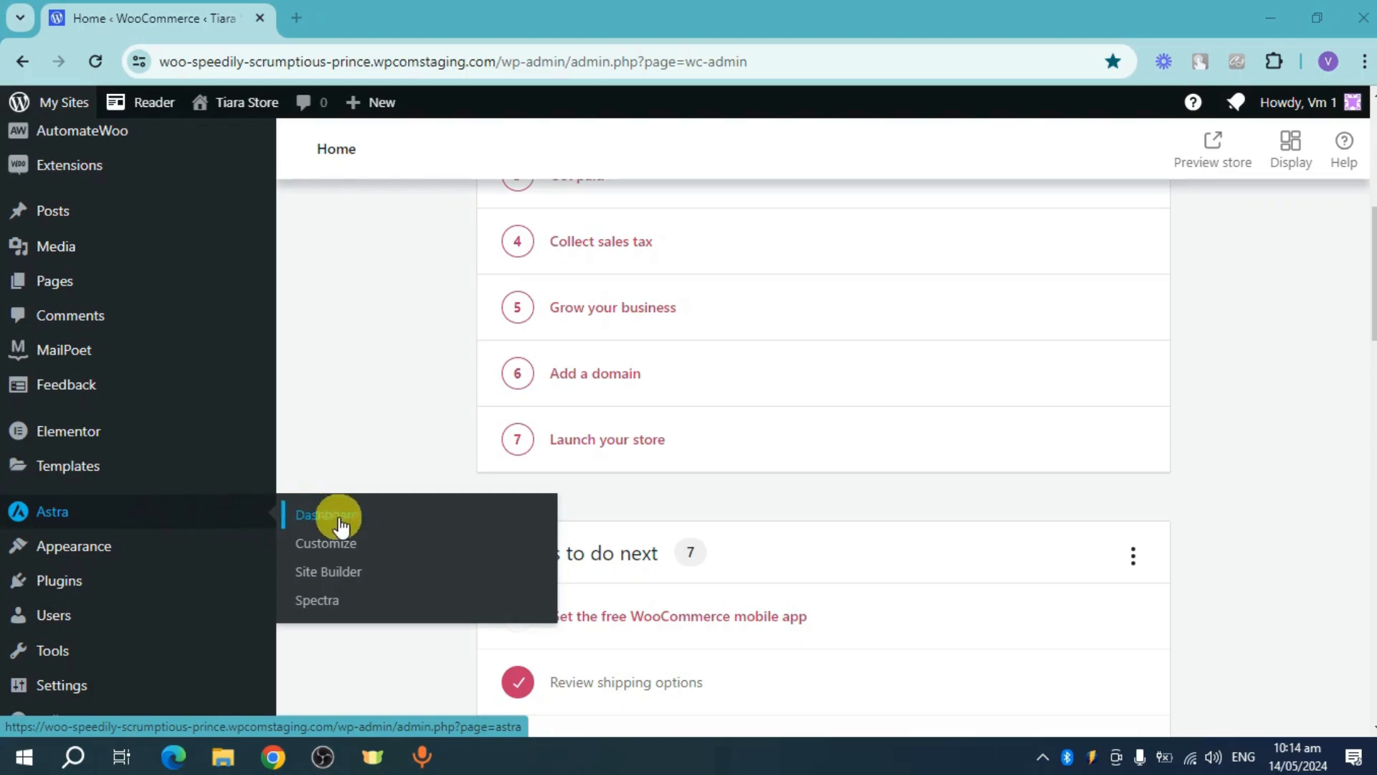
Step: Open the Astra theme customizer for the store and go to its Header Builder settings
{"action": "left_click", "coordinate": [349, 555]}
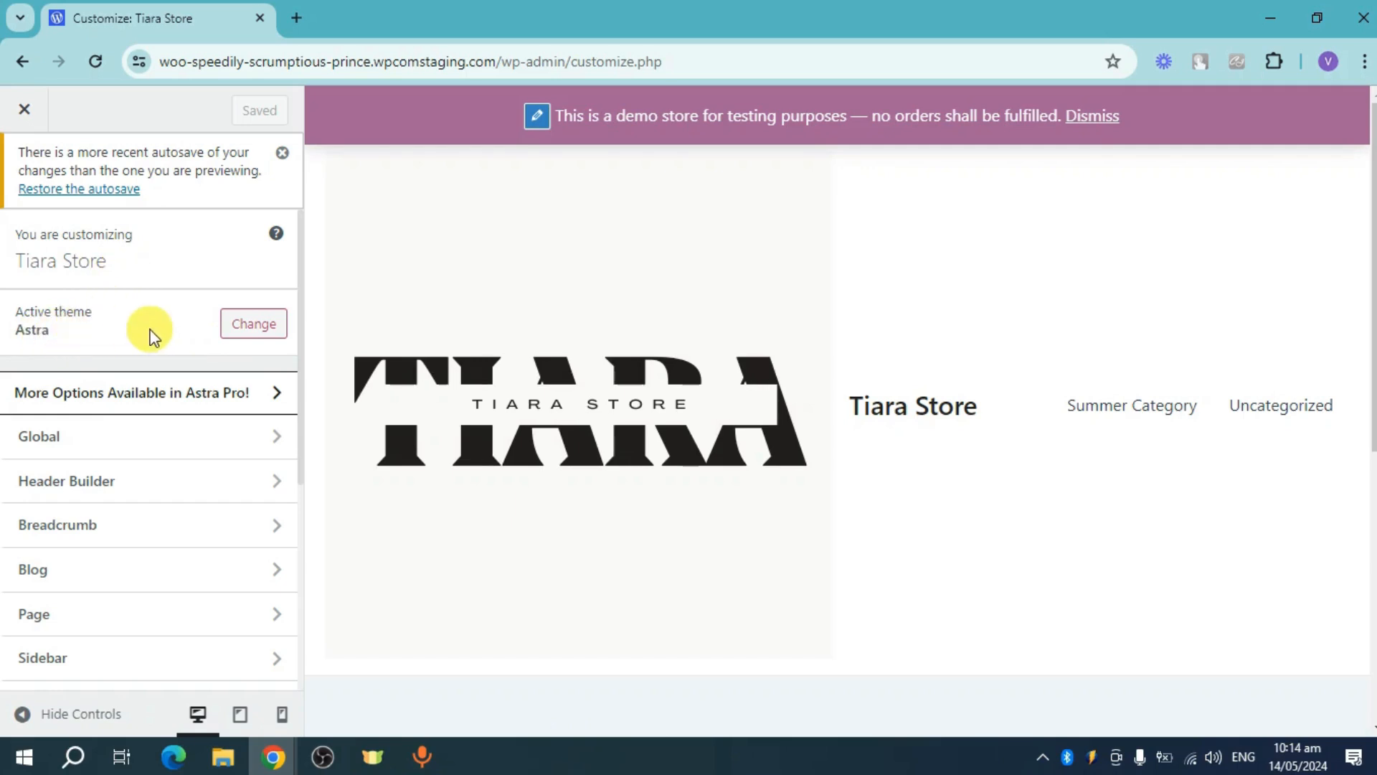
{"action": "scroll", "coordinate": [1013, 439], "scroll_direction": "down", "scroll_amount": 1}
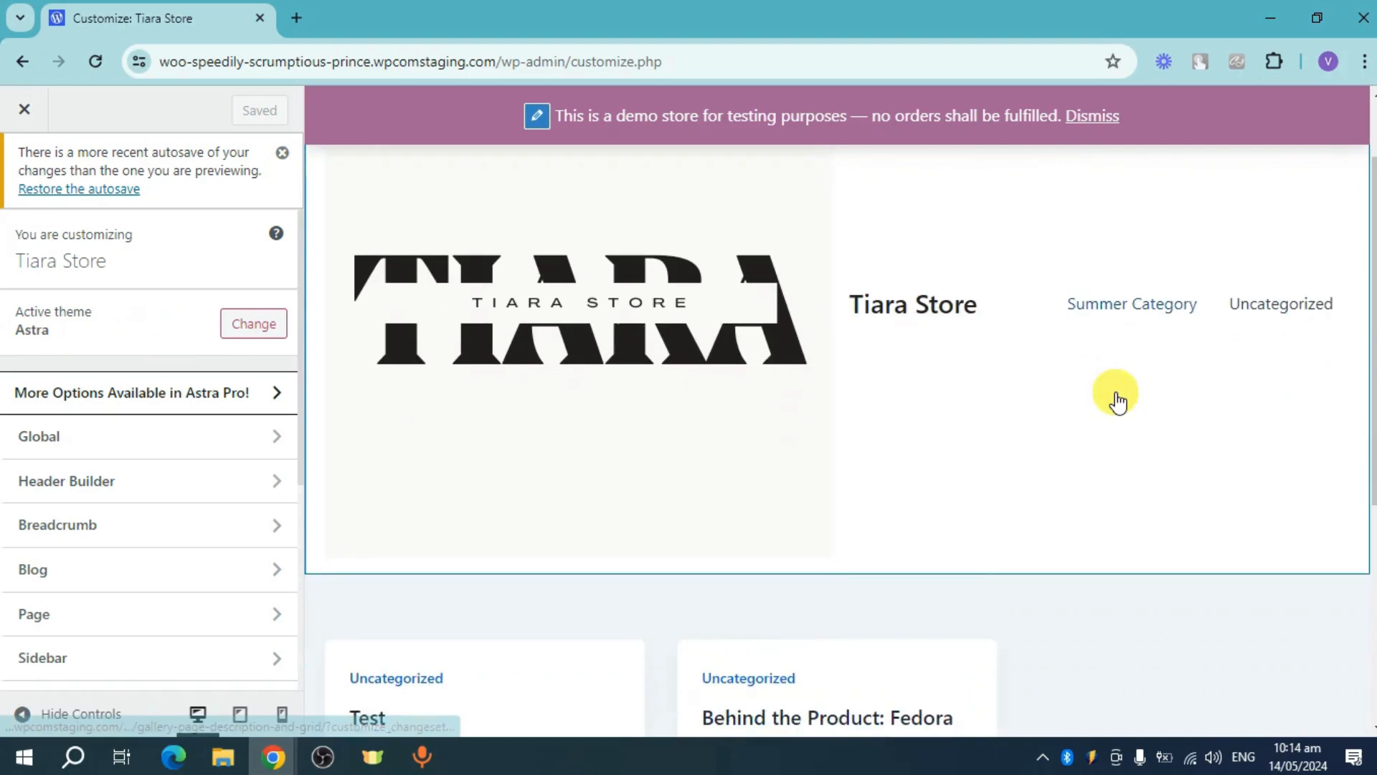
{"action": "left_click", "coordinate": [983, 448]}
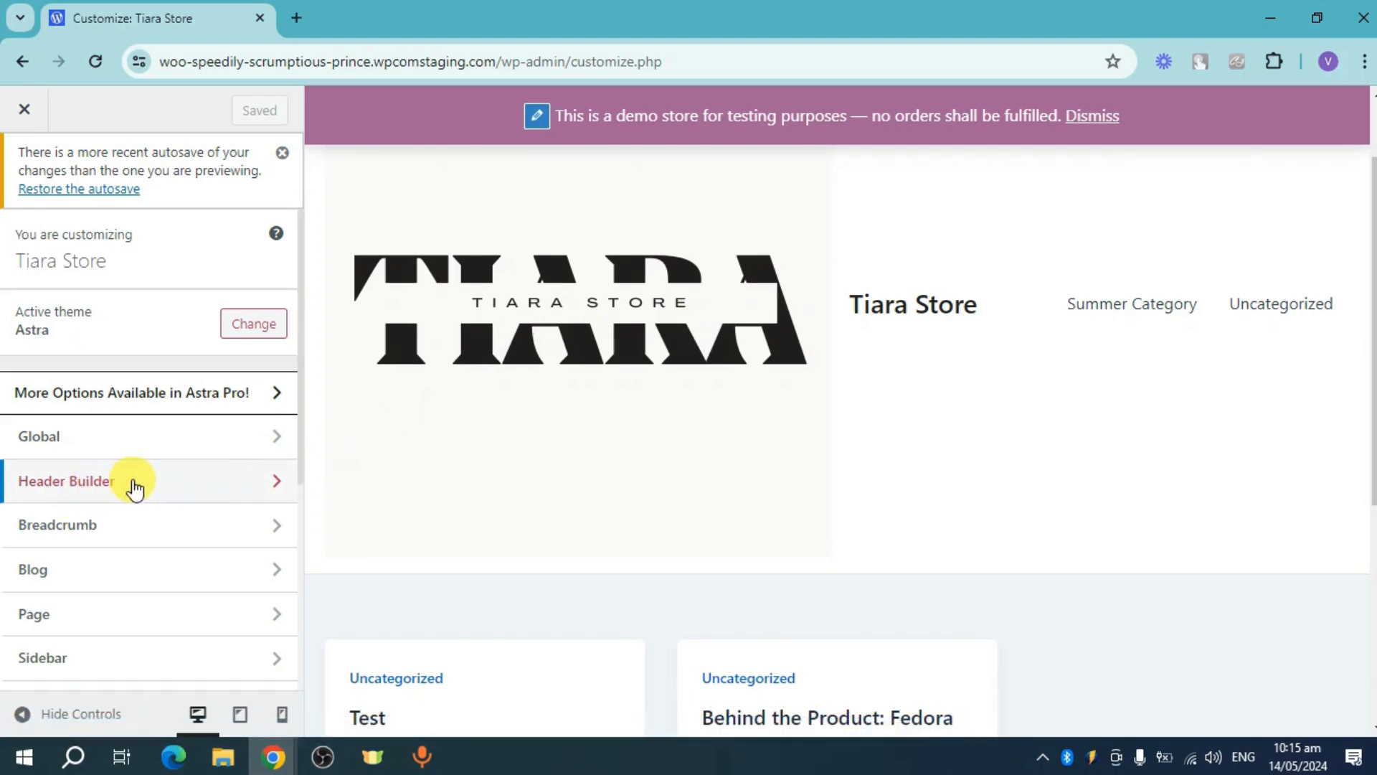
{"action": "left_click", "coordinate": [243, 480]}
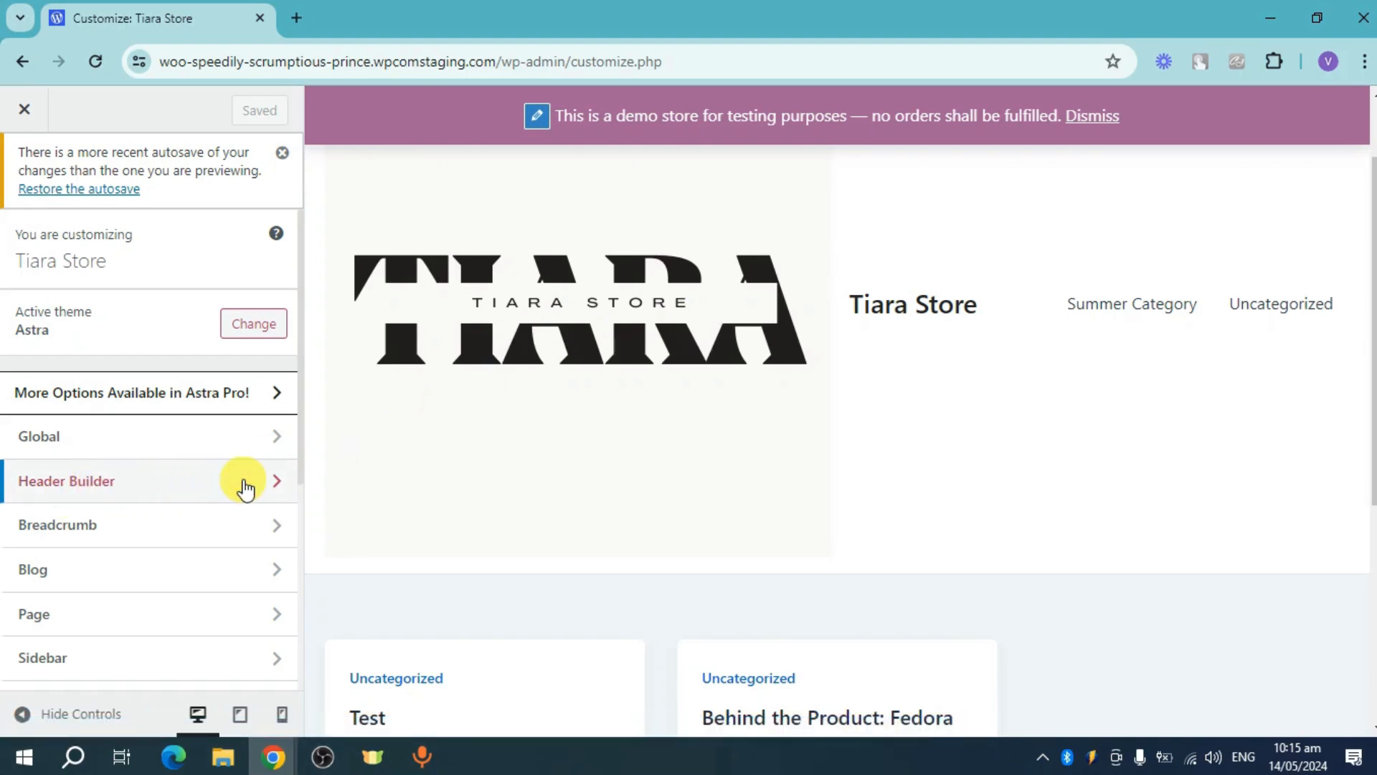
Step: Enable the transparent header on the complete website in the Header Builder
{"action": "scroll", "coordinate": [243, 483], "scroll_direction": "down", "scroll_amount": 3}
{"action": "scroll", "coordinate": [215, 387], "scroll_direction": "up", "scroll_amount": 3}
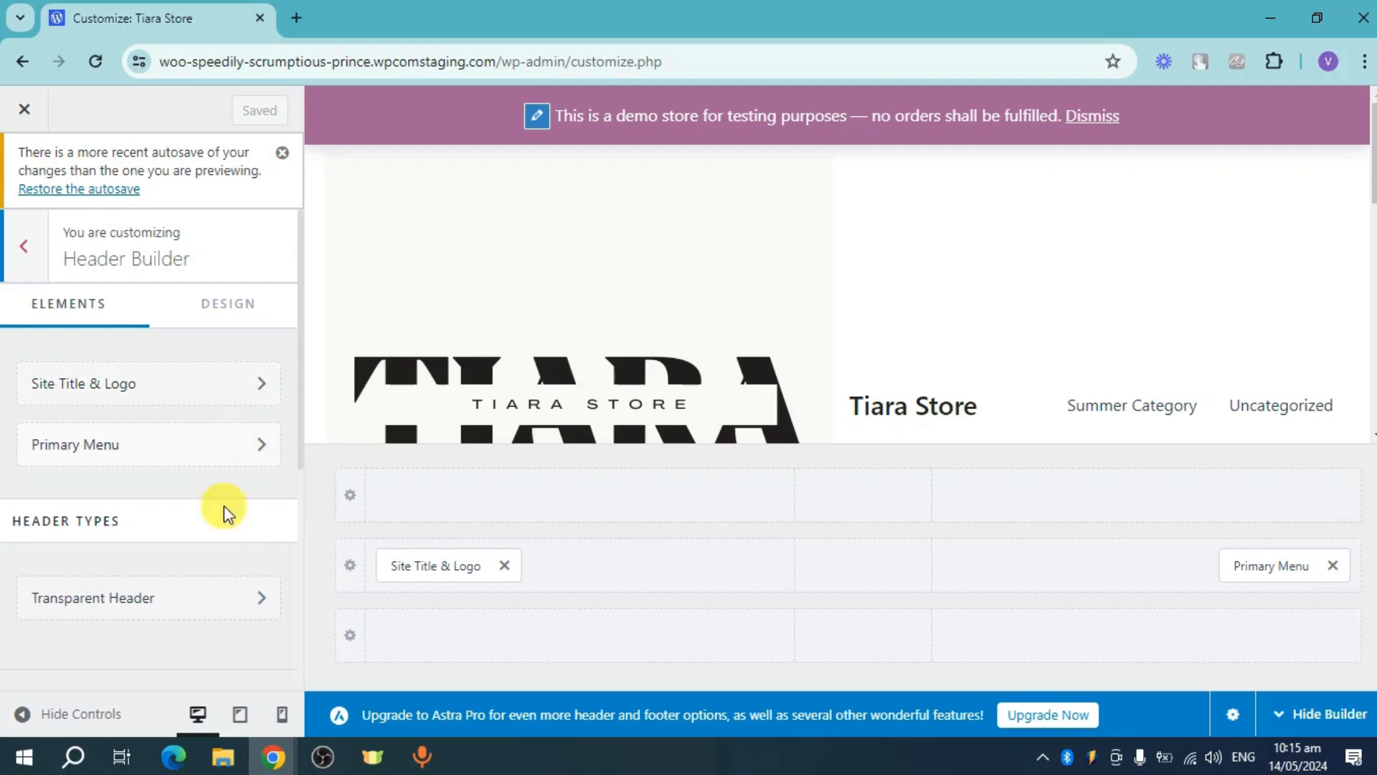
{"action": "left_click", "coordinate": [252, 604]}
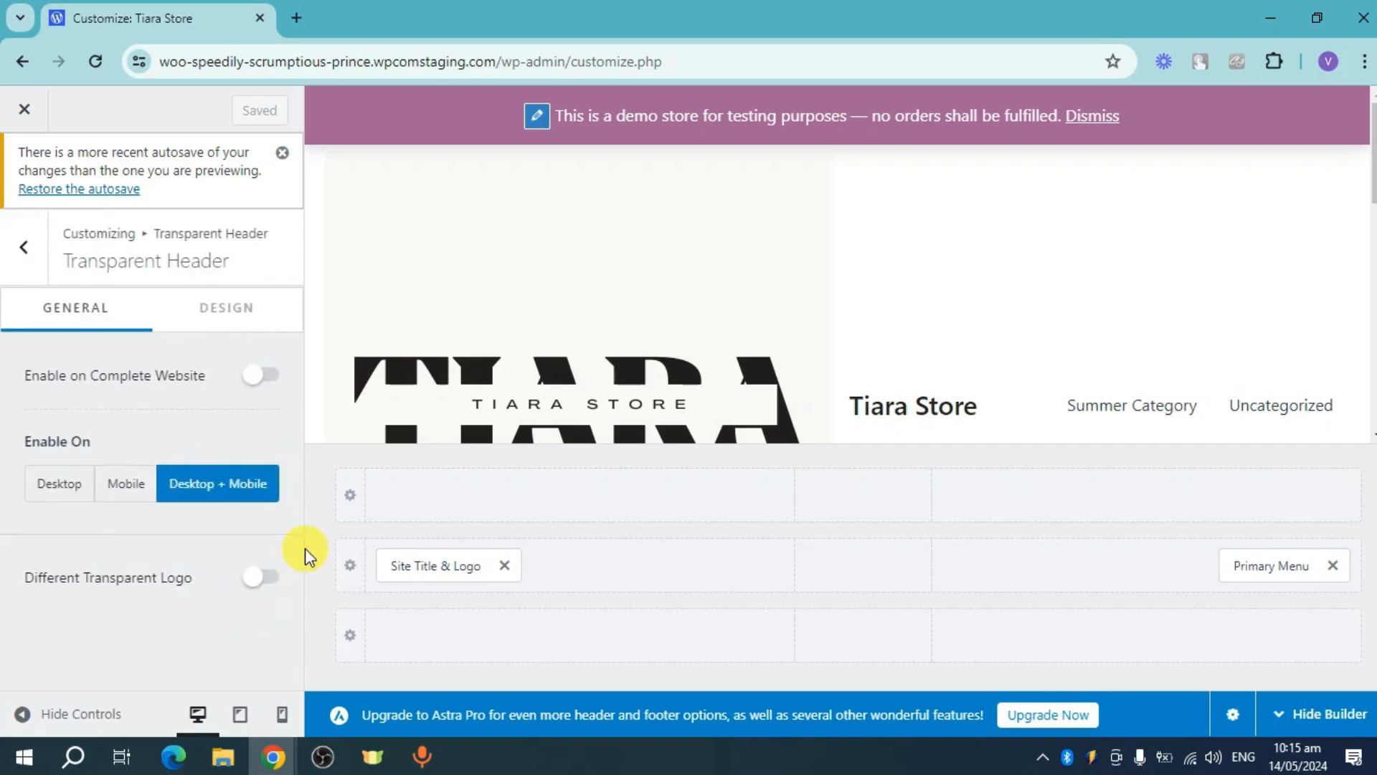
{"action": "left_click", "coordinate": [256, 378]}
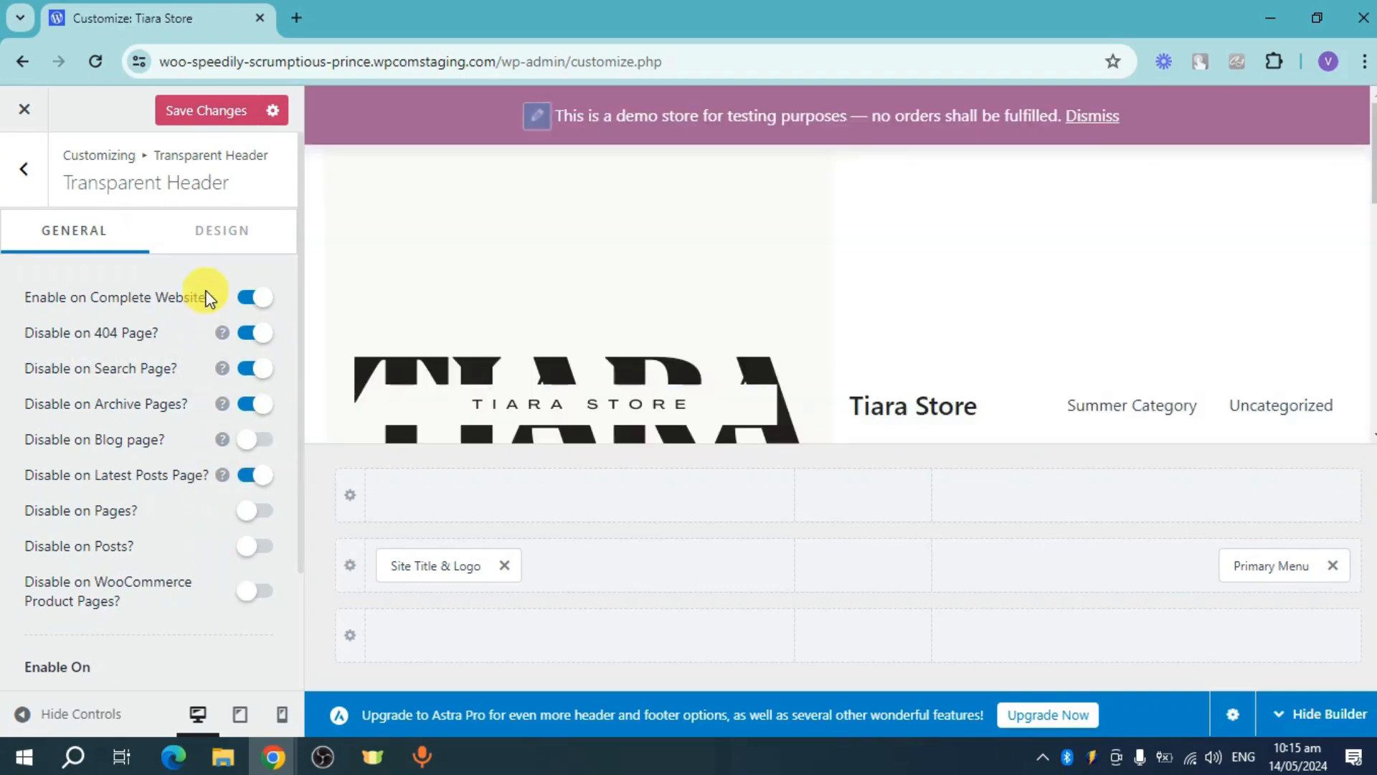
Step: Set the transparent header's Background Overlay to a light blue colour in its design settings
{"action": "left_click", "coordinate": [231, 234]}
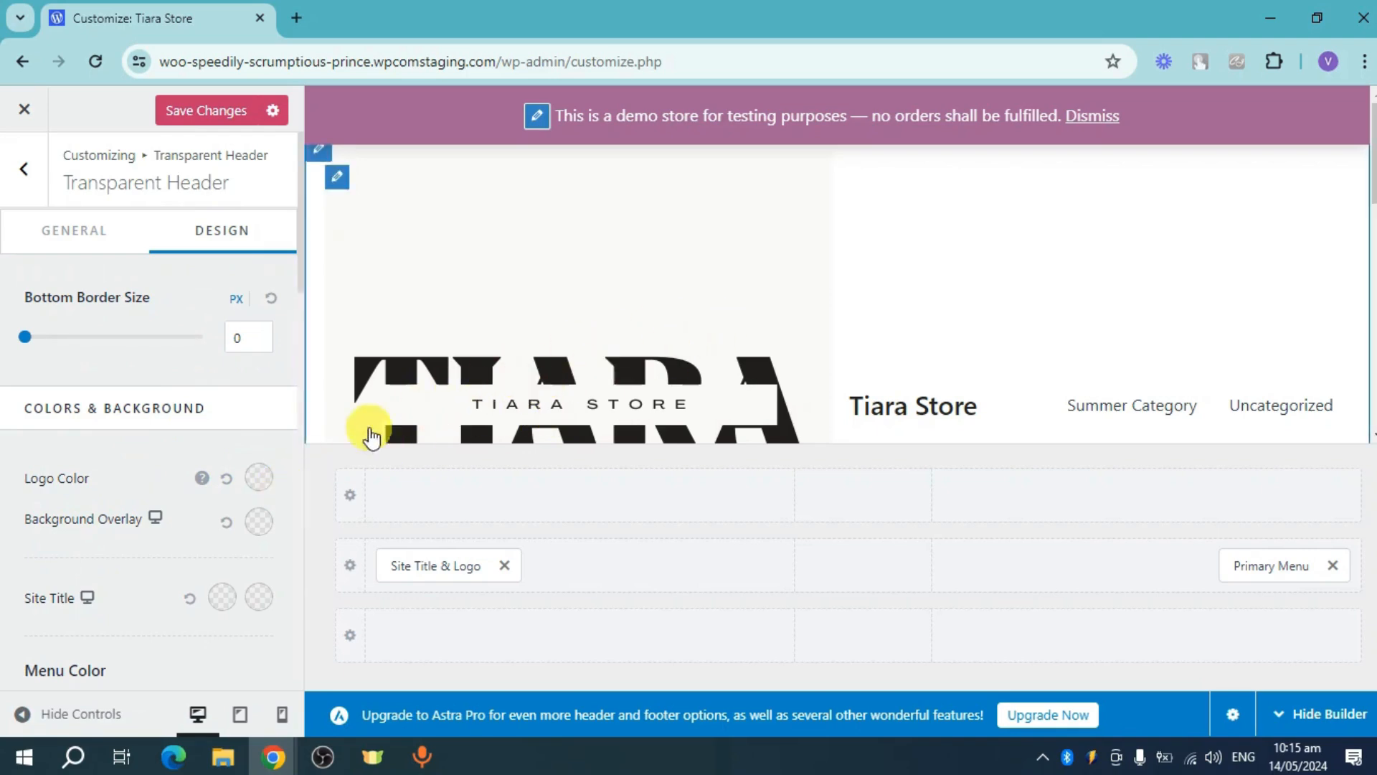
{"action": "left_click", "coordinate": [256, 529]}
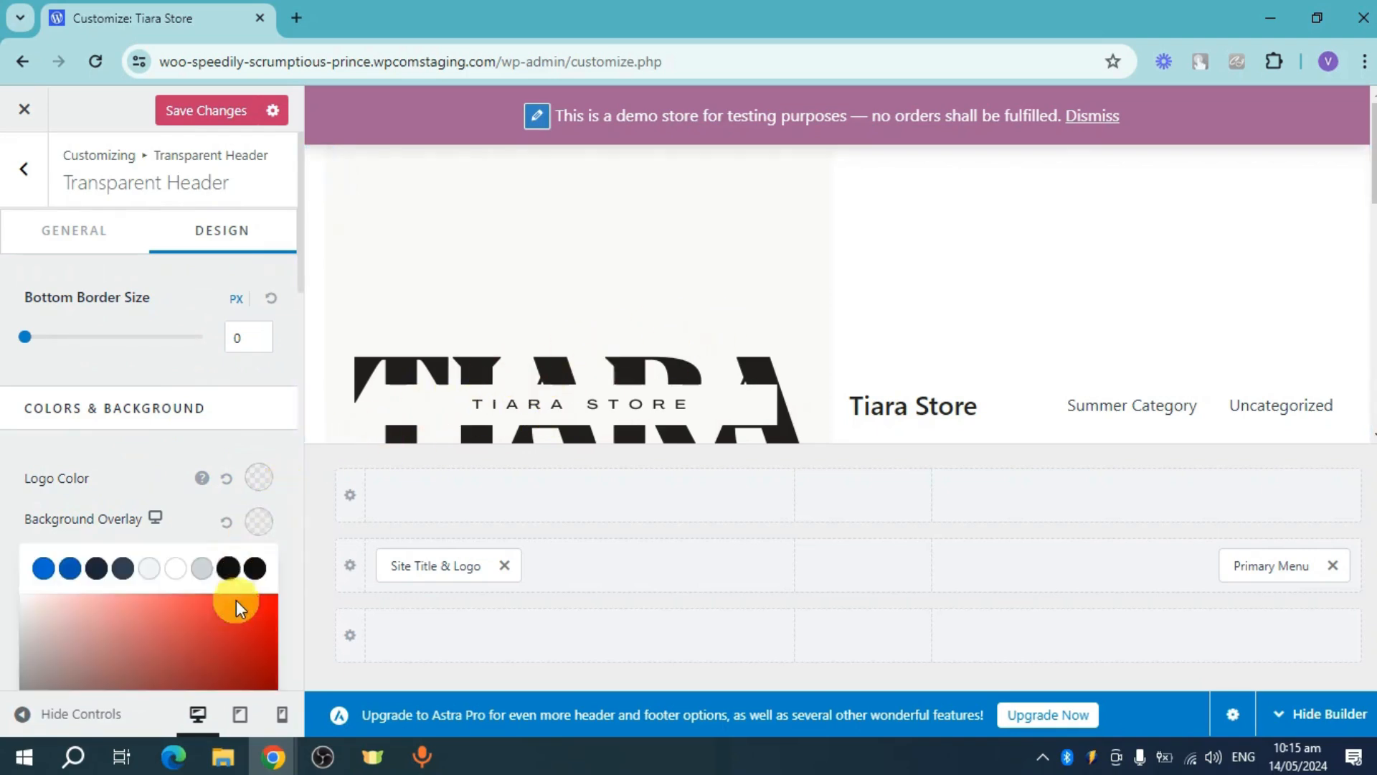
{"action": "left_click", "coordinate": [71, 571]}
{"action": "left_click_drag", "start_coordinate": [218, 609], "coordinate": [203, 578]}
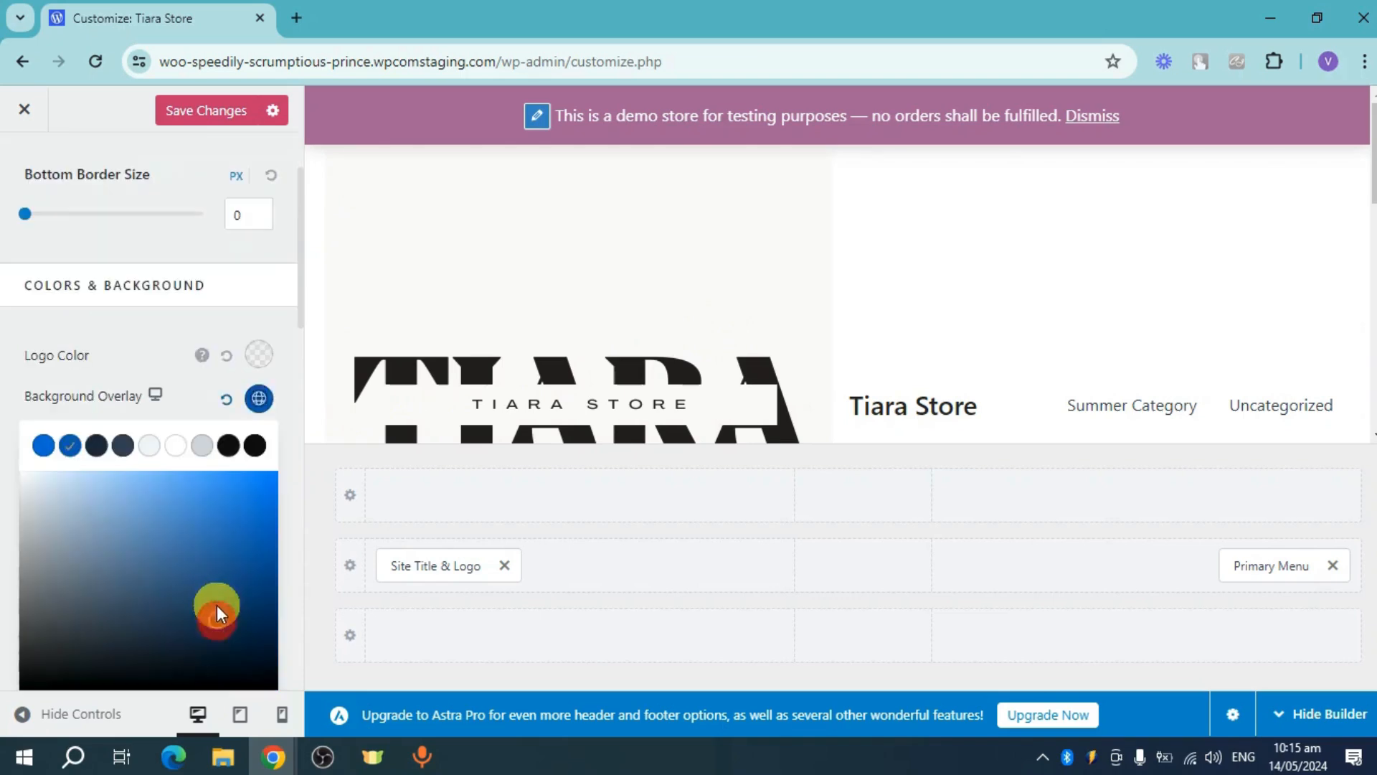
{"action": "mouse_move", "coordinate": [210, 522]}
{"action": "left_mouse_down"}
{"action": "mouse_move", "coordinate": [201, 470]}
{"action": "mouse_move", "coordinate": [162, 455]}
{"action": "left_mouse_up"}
{"action": "left_click", "coordinate": [158, 338]}
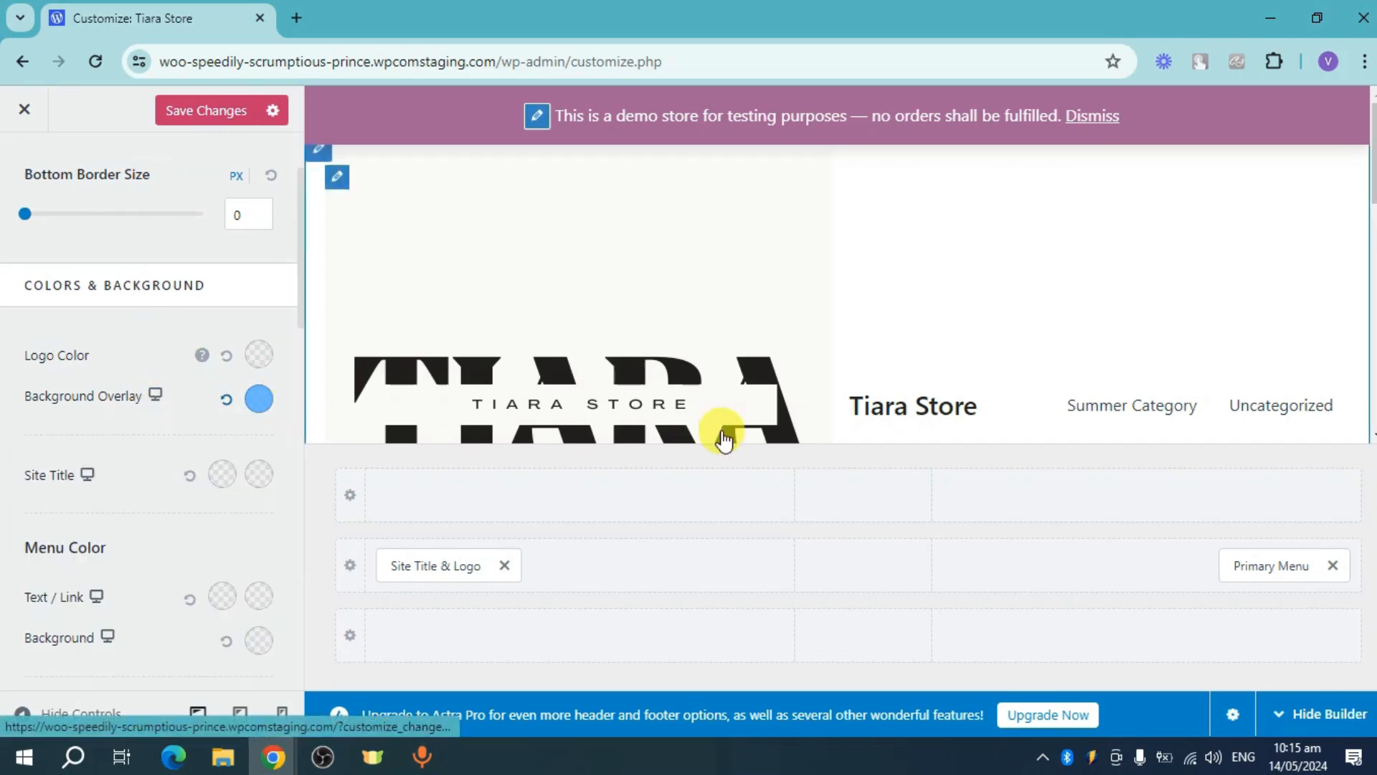
Step: Review the transparent header's colour options, its page-exclusion switches and the devices it is enabled on
{"action": "scroll", "coordinate": [722, 430], "scroll_direction": "down", "scroll_amount": 9}
{"action": "scroll", "coordinate": [722, 430], "scroll_direction": "up", "scroll_amount": 7}
{"action": "scroll", "coordinate": [723, 437], "scroll_direction": "up", "scroll_amount": 3}
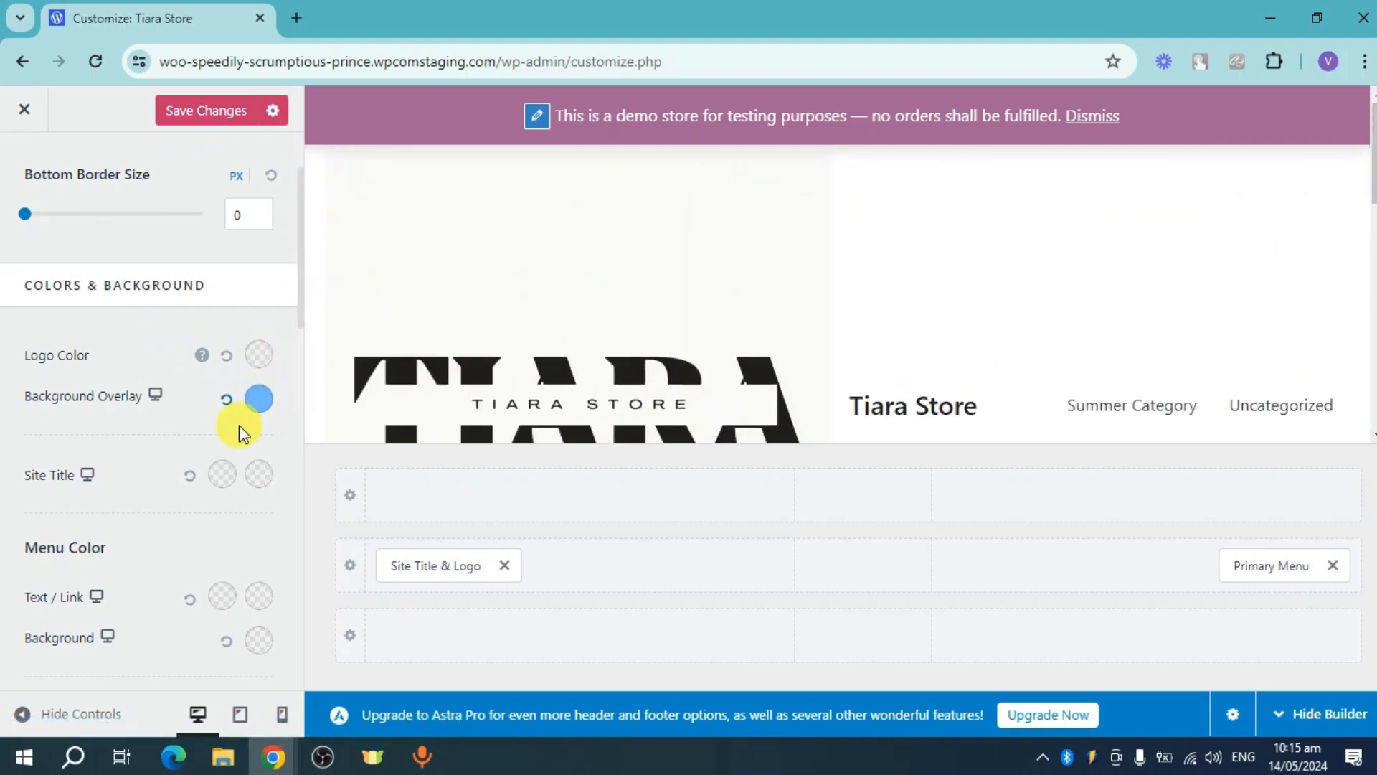
{"action": "scroll", "coordinate": [239, 424], "scroll_direction": "up", "scroll_amount": 2}
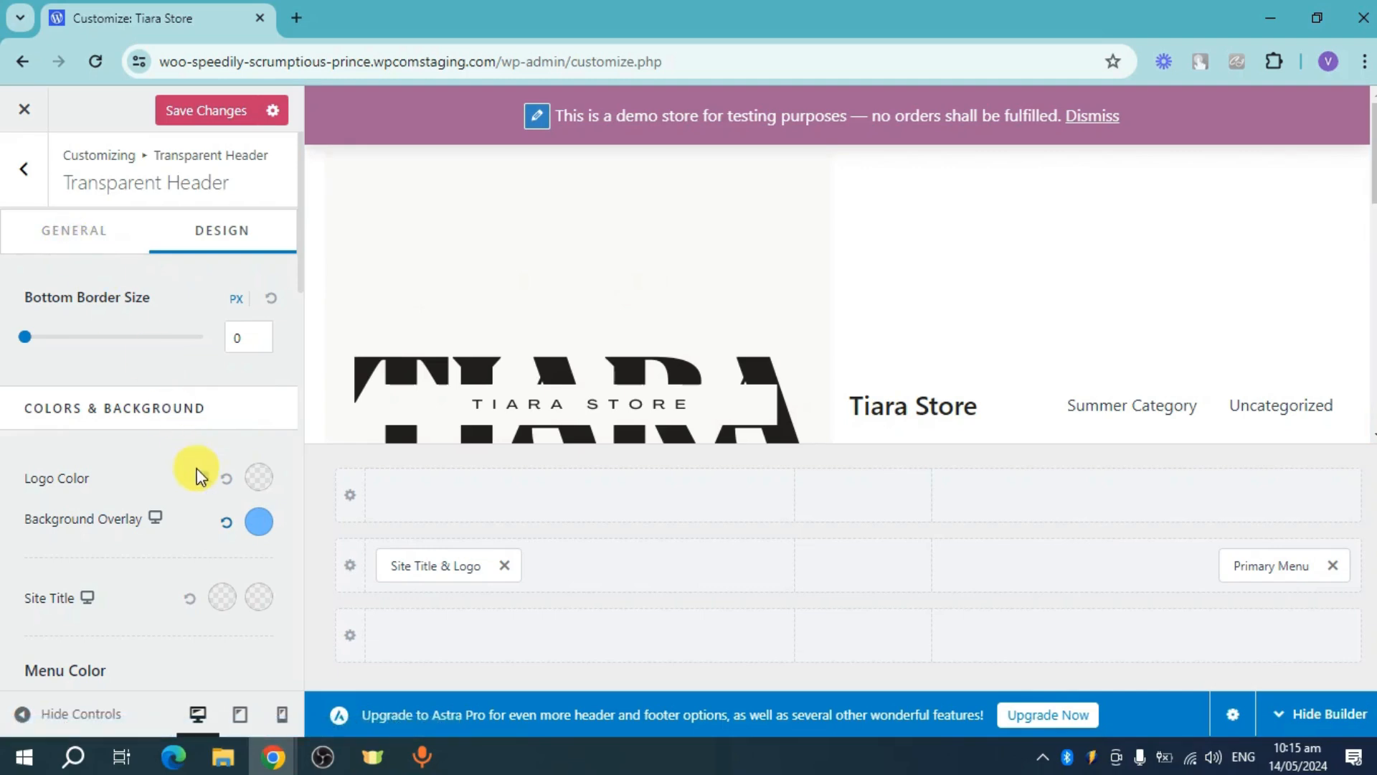
{"action": "scroll", "coordinate": [231, 531], "scroll_direction": "down", "scroll_amount": 3}
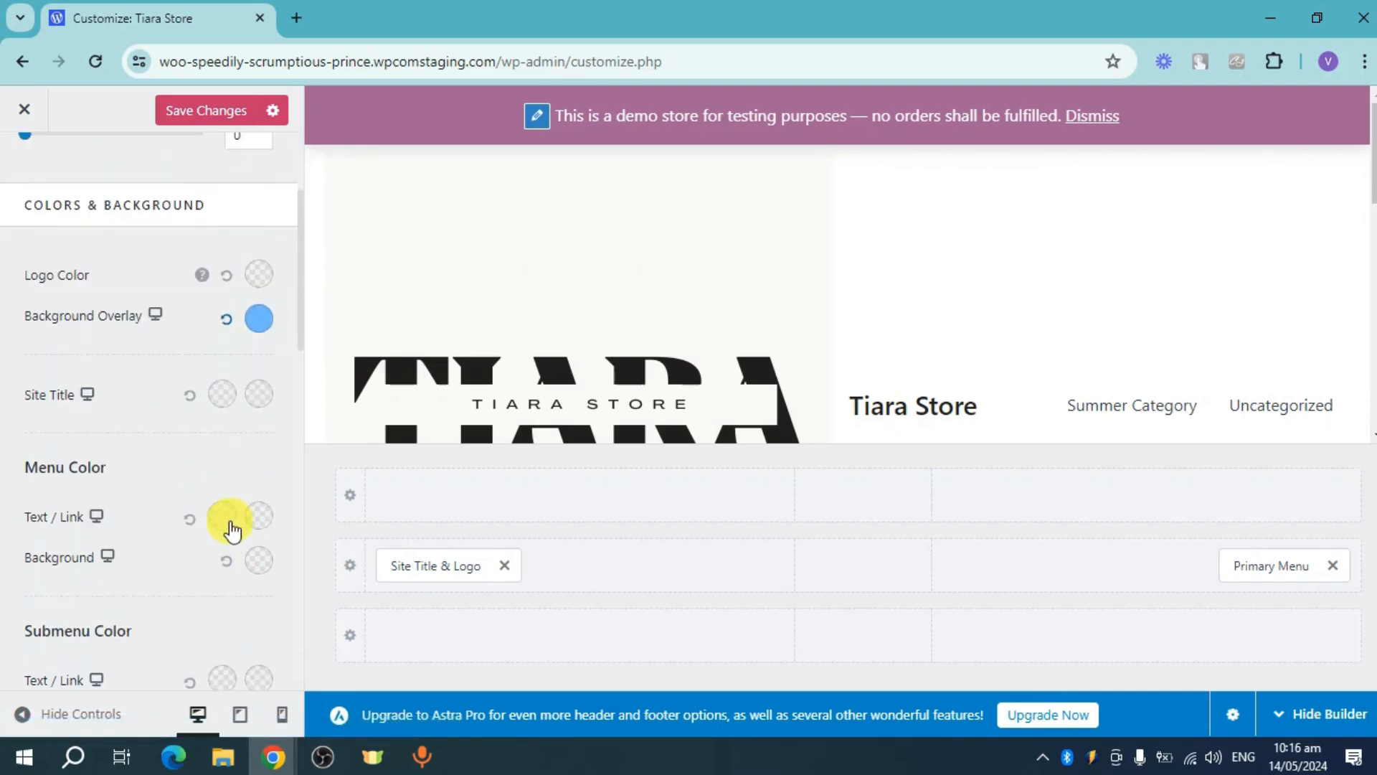
{"action": "scroll", "coordinate": [100, 367], "scroll_direction": "up", "scroll_amount": 3}
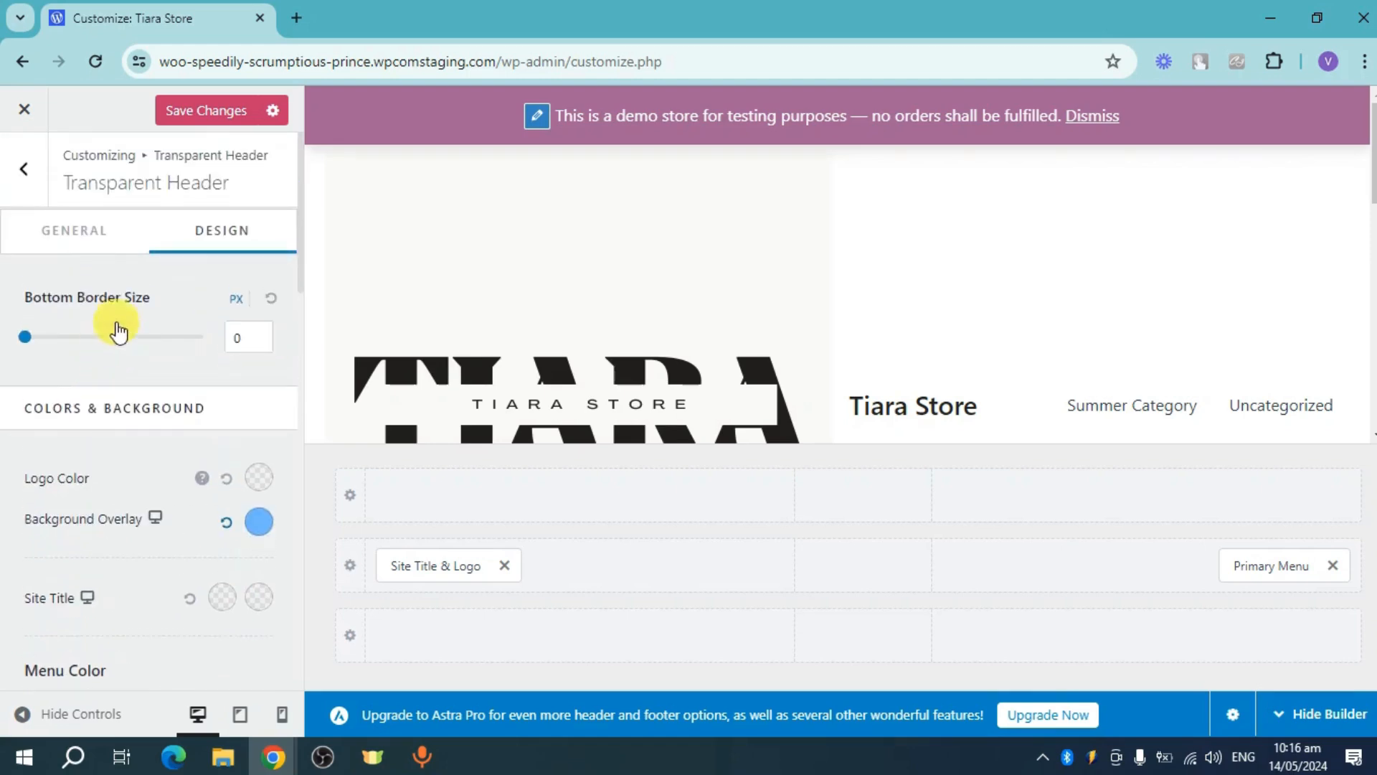
{"action": "left_click", "coordinate": [85, 242]}
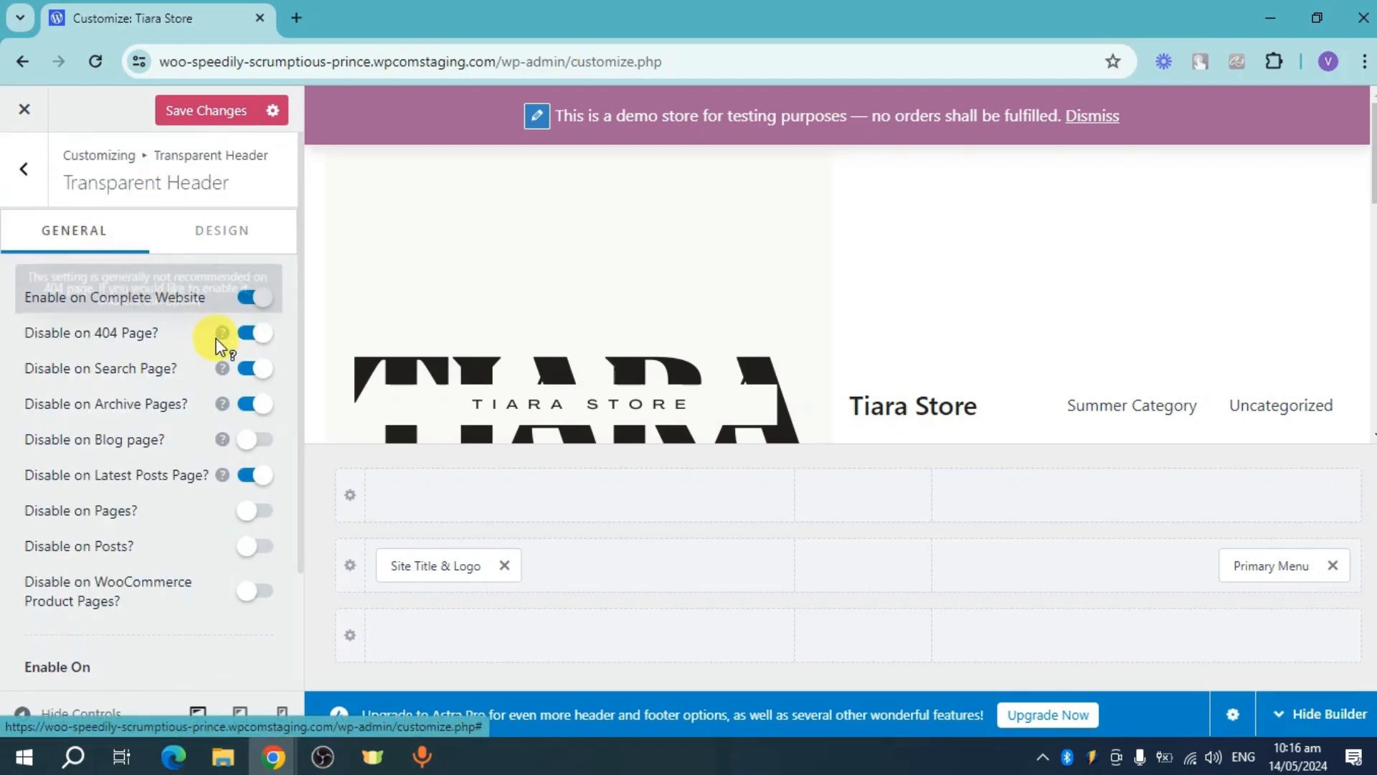
{"action": "mouse_move", "coordinate": [220, 335]}
{"action": "scroll", "coordinate": [219, 343], "scroll_direction": "down", "scroll_amount": 2}
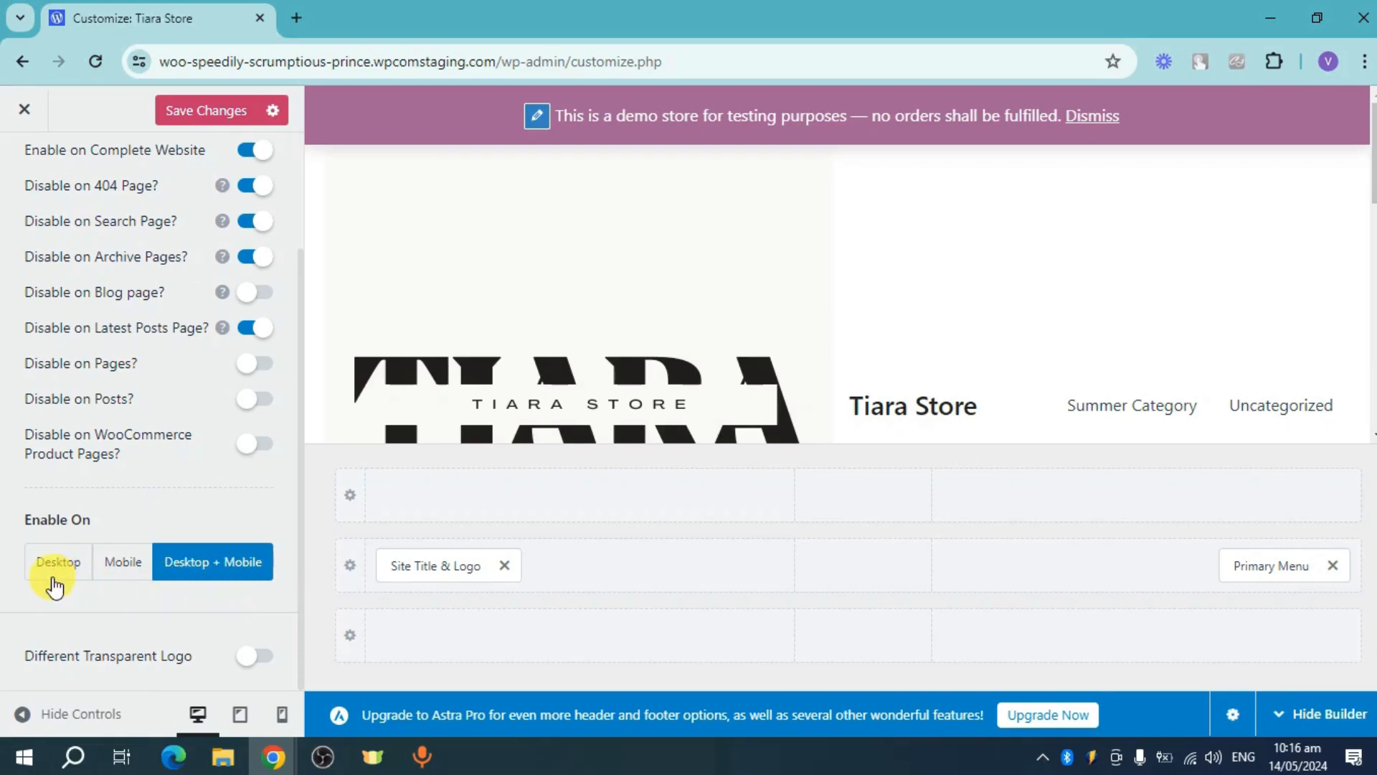
{"action": "scroll", "coordinate": [145, 538], "scroll_direction": "up", "scroll_amount": 3}
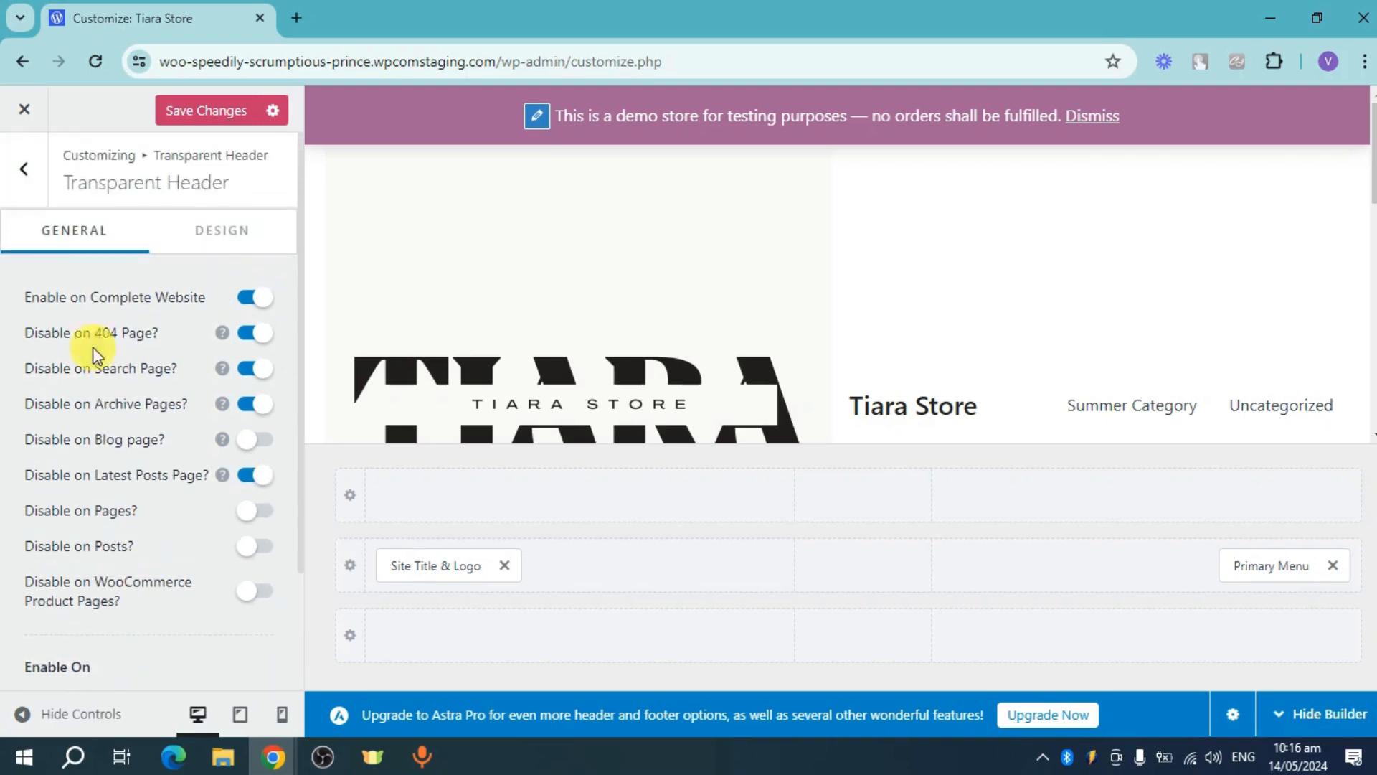
Step: Set the header logo's width to 120 px in the Site Title & Logo settings
{"action": "left_click", "coordinate": [14, 186]}
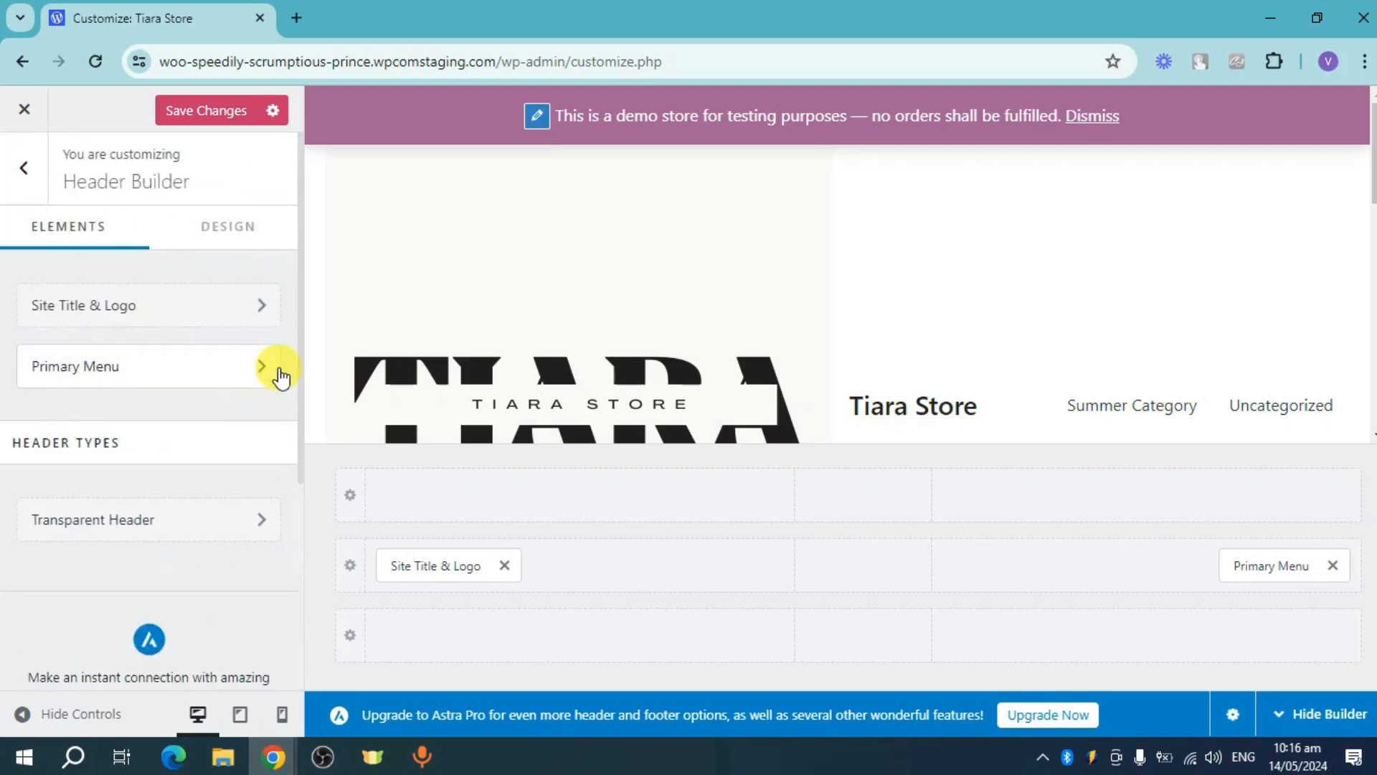
{"action": "left_click", "coordinate": [210, 308]}
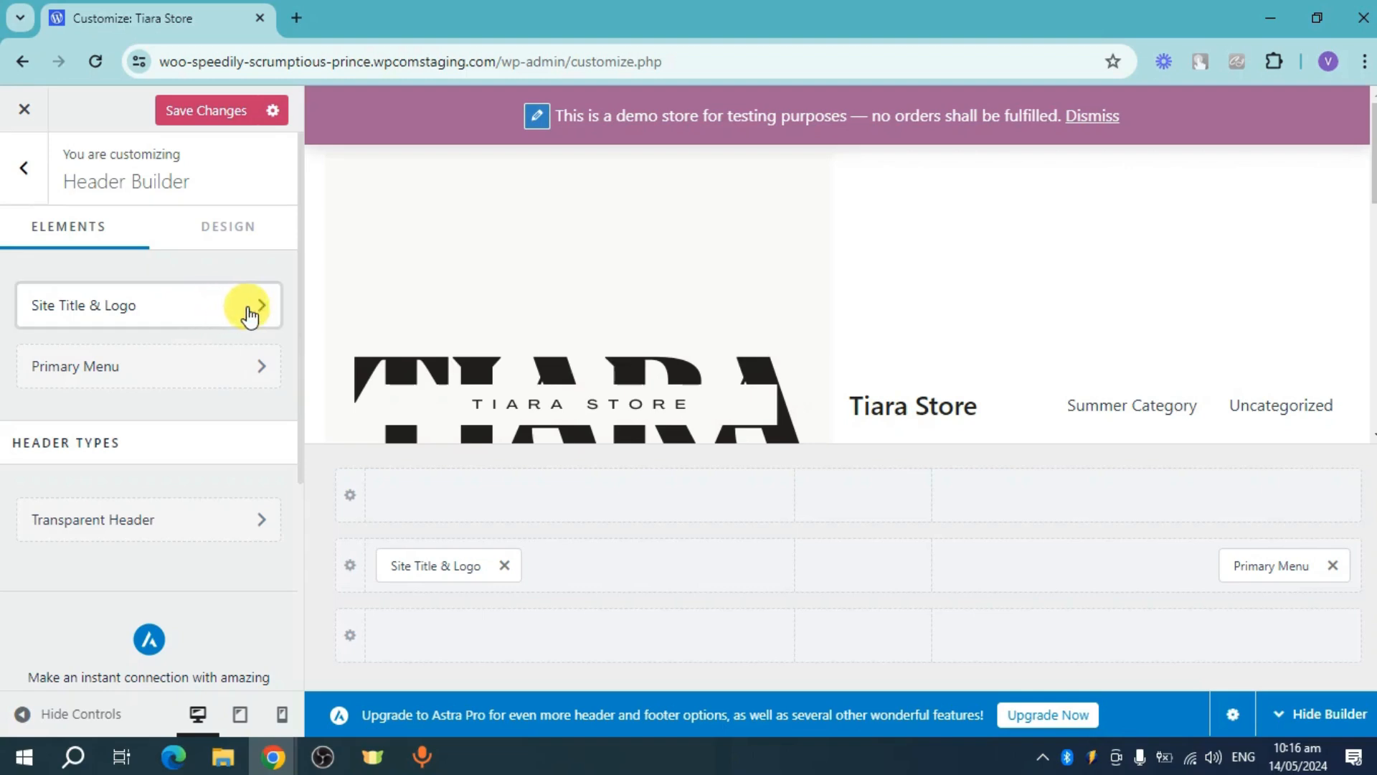
{"action": "scroll", "coordinate": [179, 482], "scroll_direction": "down", "scroll_amount": 3}
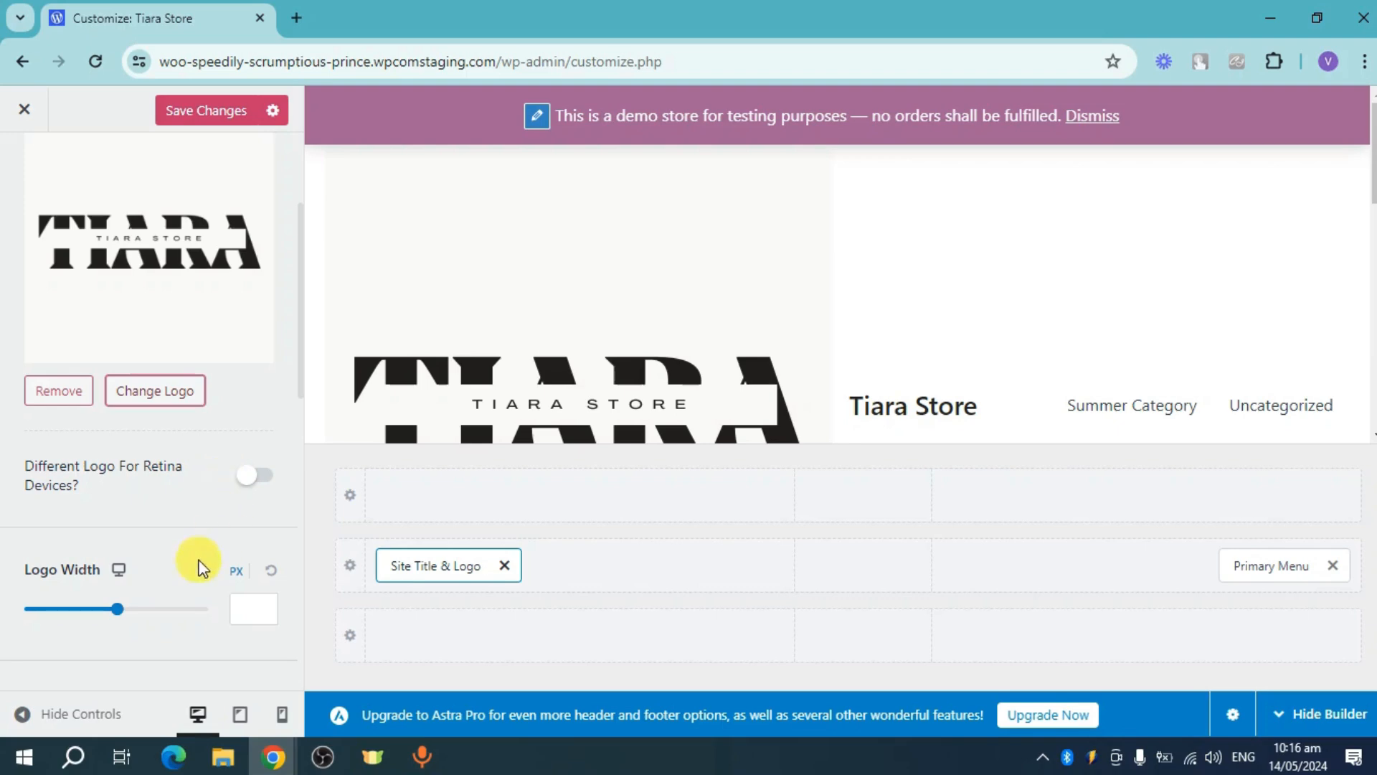
{"action": "left_click_drag", "start_coordinate": [117, 608], "coordinate": [67, 623]}
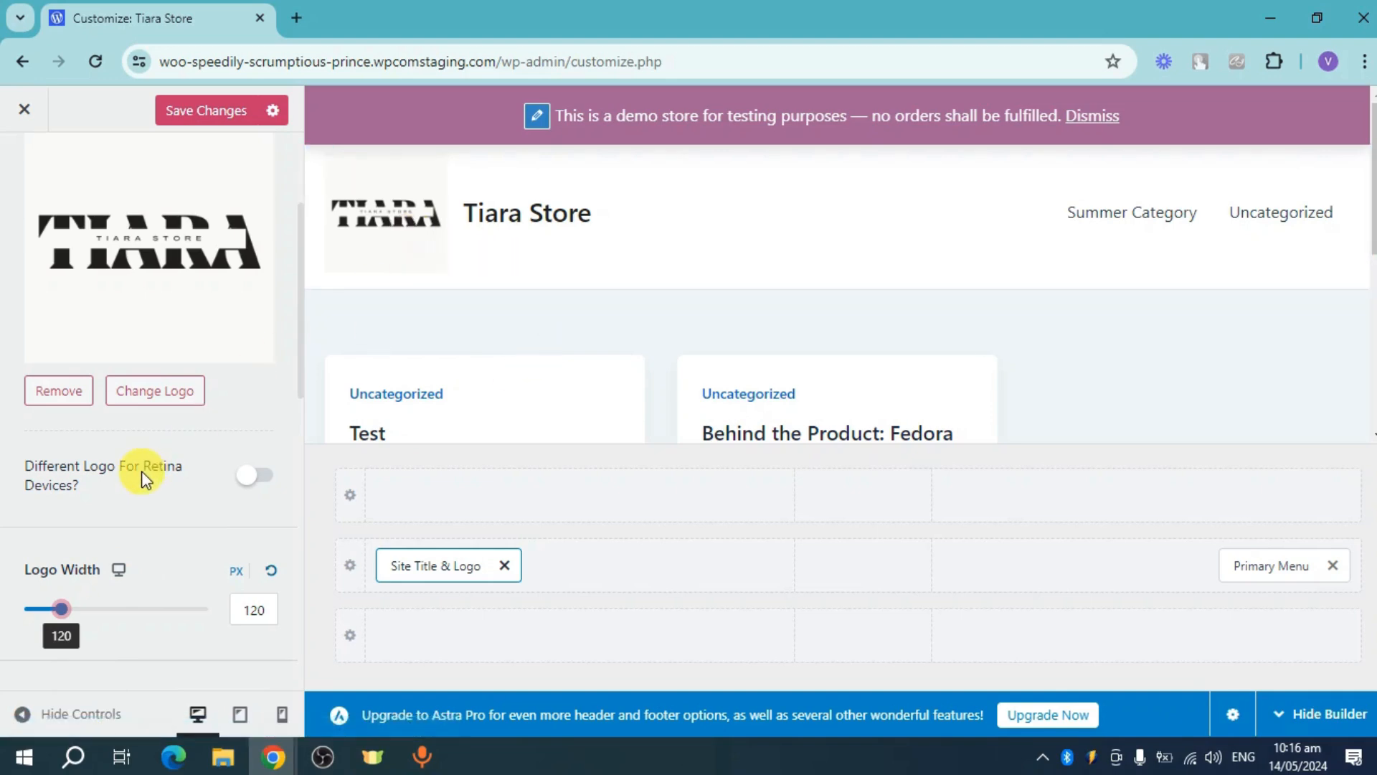
Step: Look through the logo element's site title, tagline and visibility options and its design options for colours, font size and margin
{"action": "scroll", "coordinate": [174, 497], "scroll_direction": "down", "scroll_amount": 3}
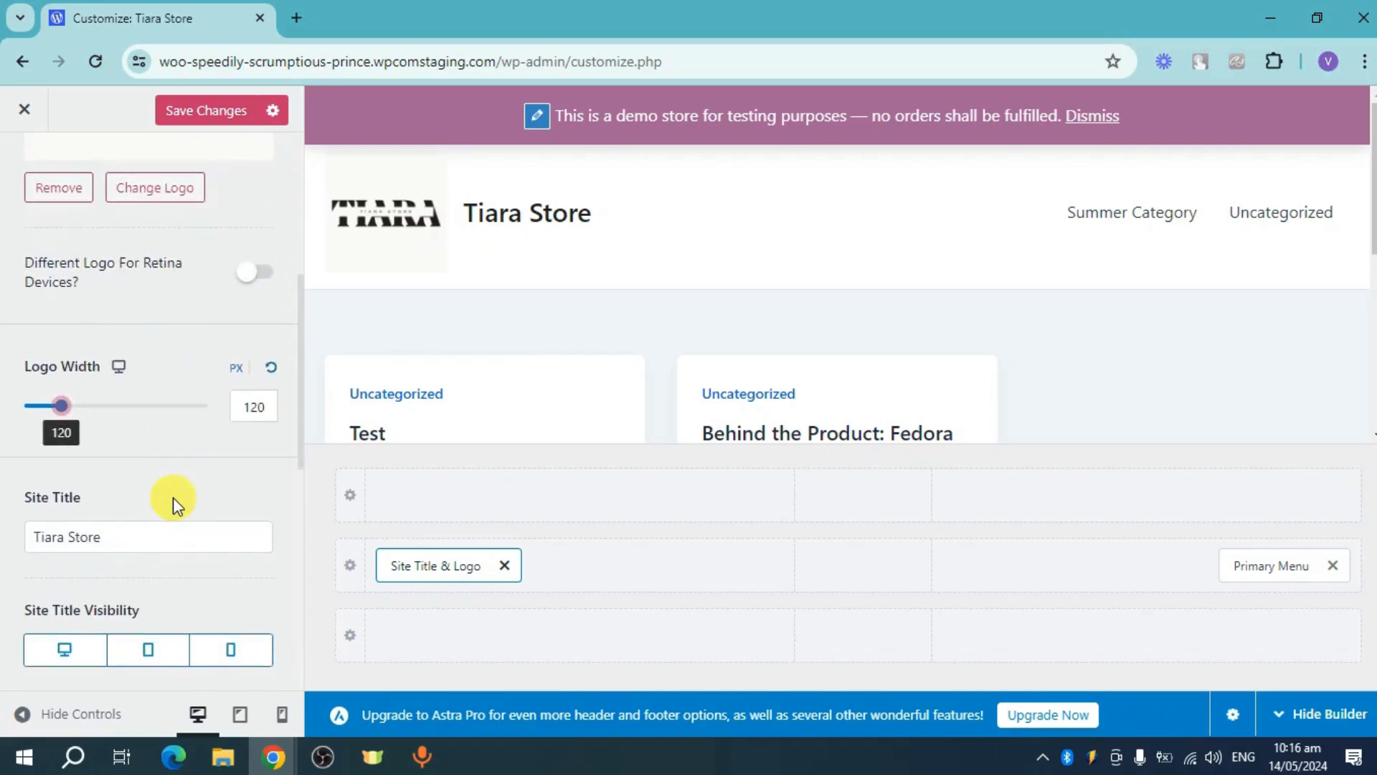
{"action": "scroll", "coordinate": [174, 497], "scroll_direction": "down", "scroll_amount": 1}
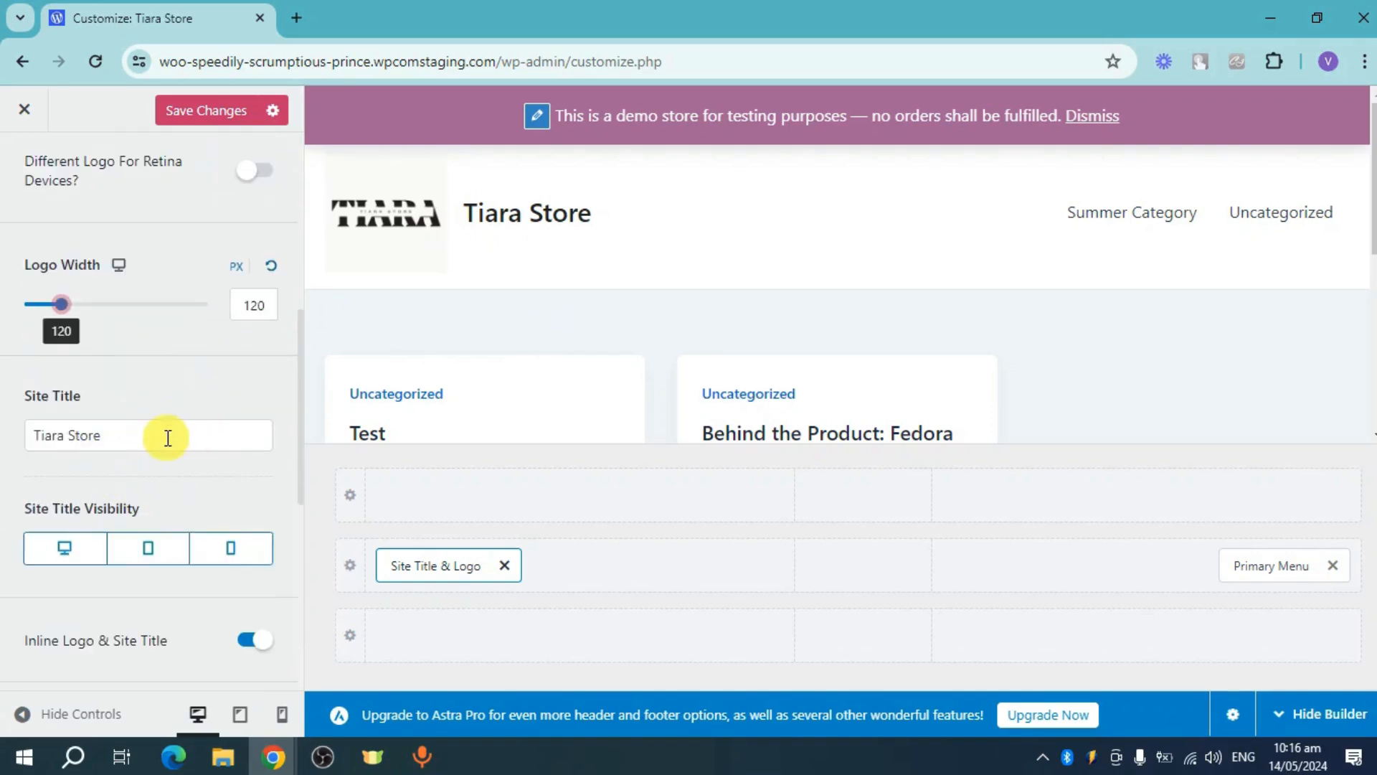
{"action": "scroll", "coordinate": [191, 441], "scroll_direction": "down", "scroll_amount": 4}
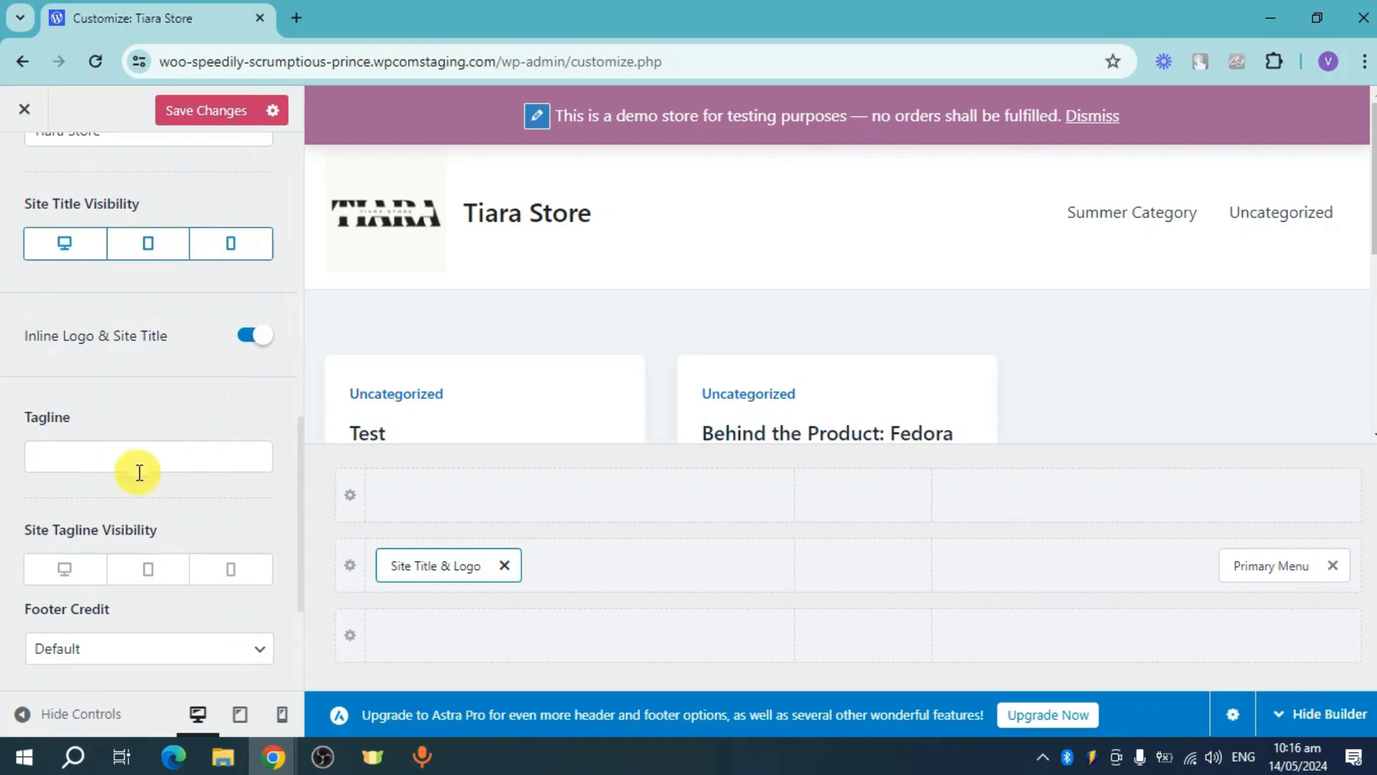
{"action": "scroll", "coordinate": [180, 481], "scroll_direction": "down", "scroll_amount": 3}
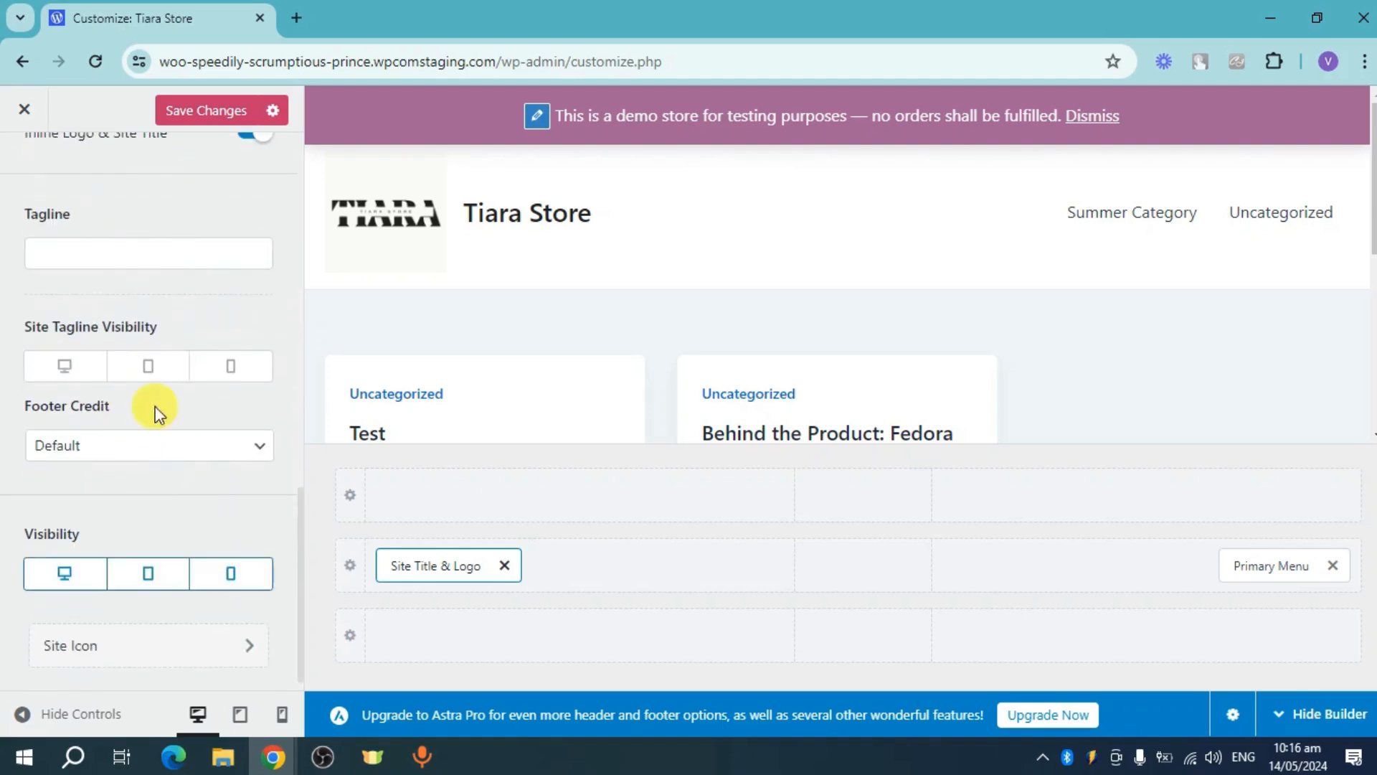
{"action": "scroll", "coordinate": [164, 443], "scroll_direction": "down", "scroll_amount": 1}
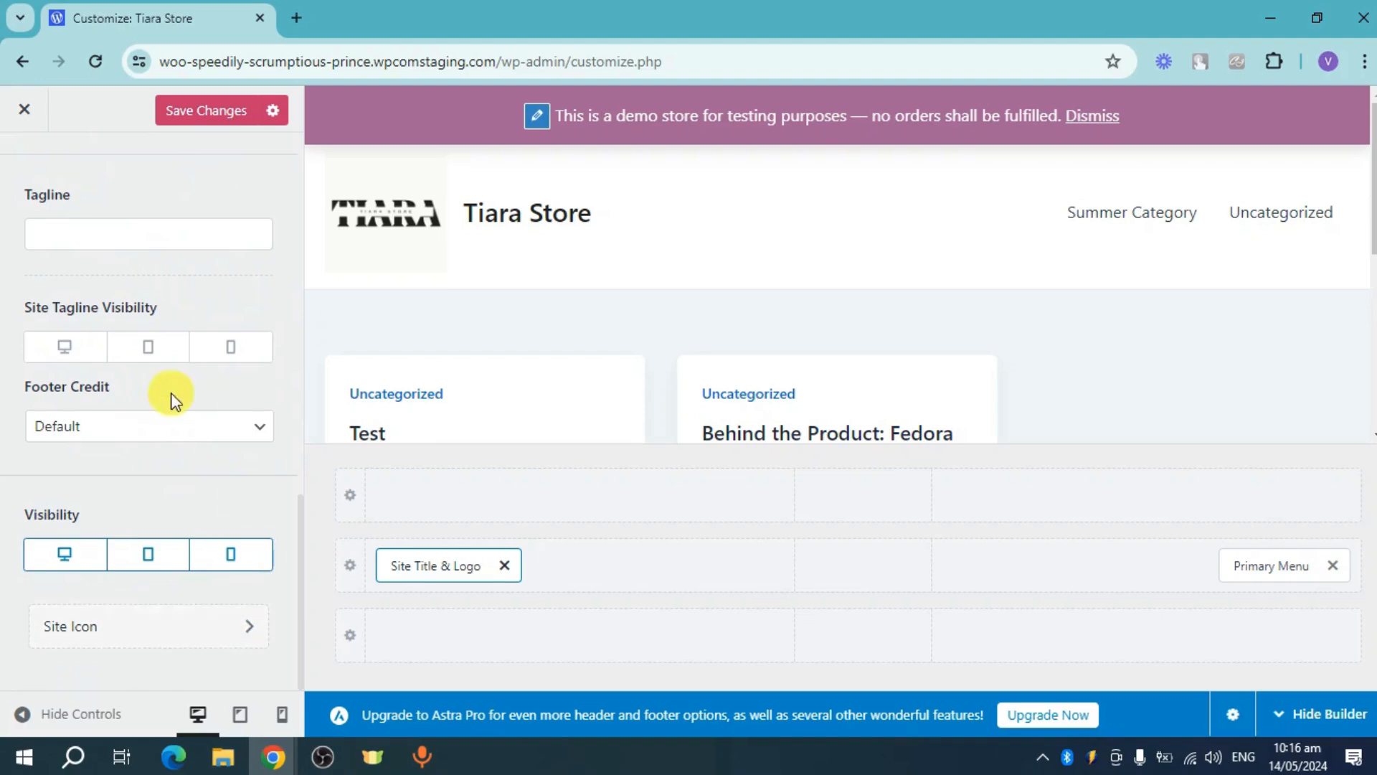
{"action": "scroll", "coordinate": [160, 282], "scroll_direction": "up", "scroll_amount": 7}
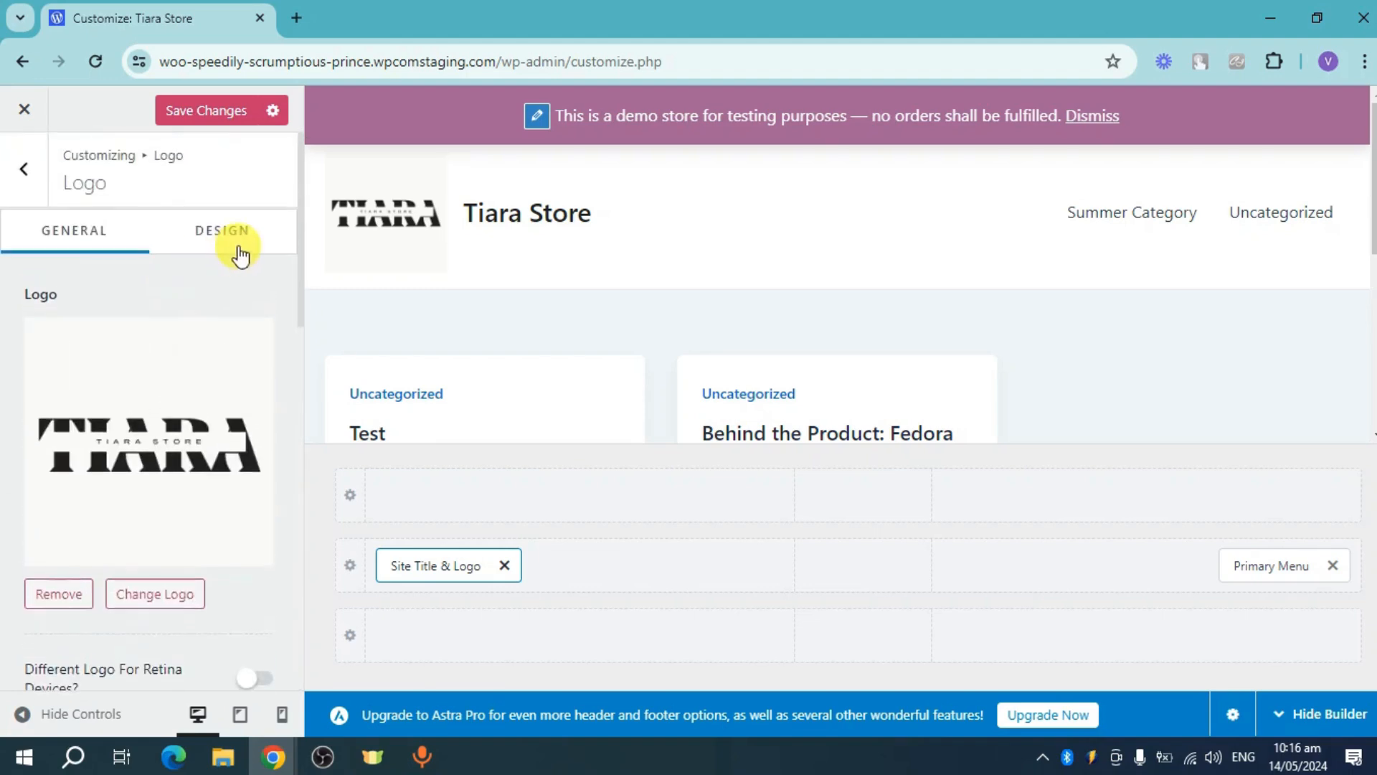
{"action": "left_click", "coordinate": [244, 246]}
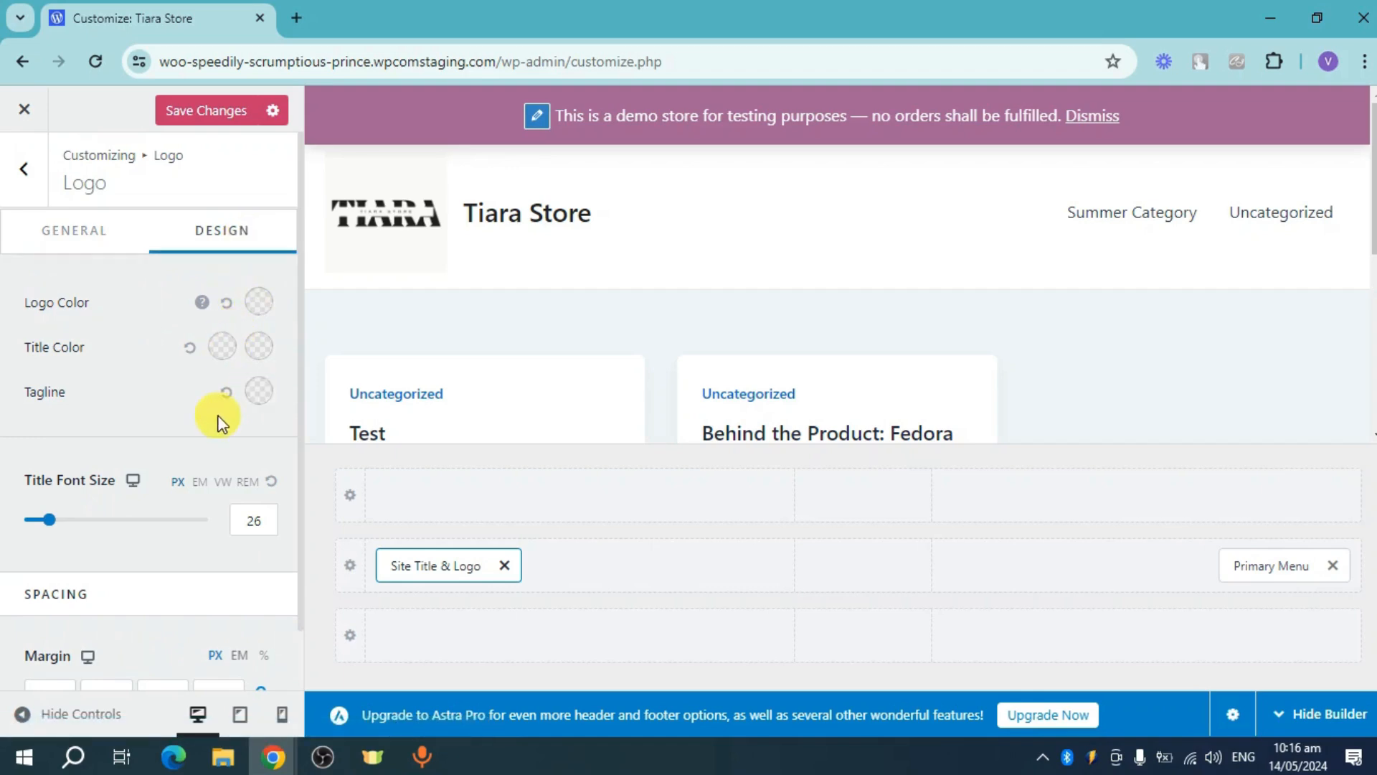
{"action": "scroll", "coordinate": [217, 416], "scroll_direction": "down", "scroll_amount": 1}
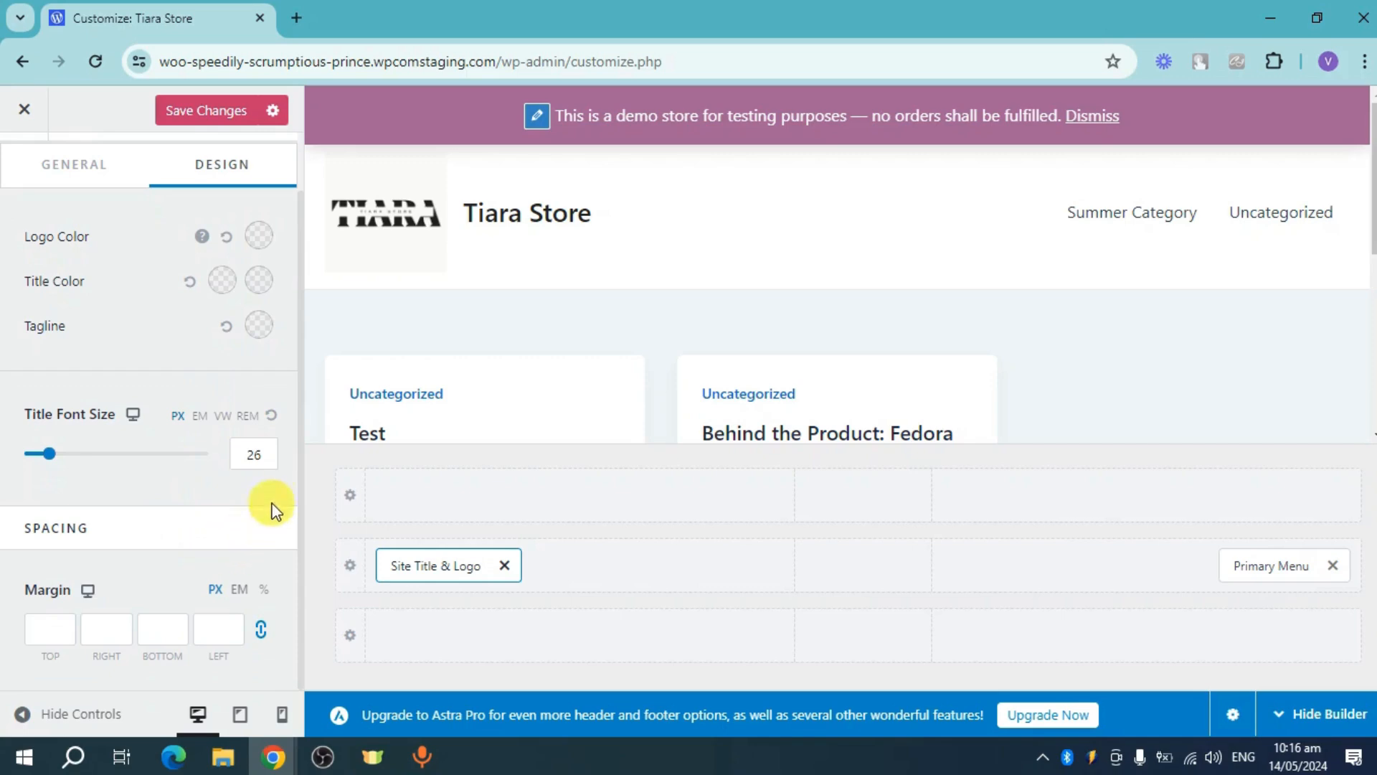
{"action": "scroll", "coordinate": [272, 502], "scroll_direction": "up", "scroll_amount": 1}
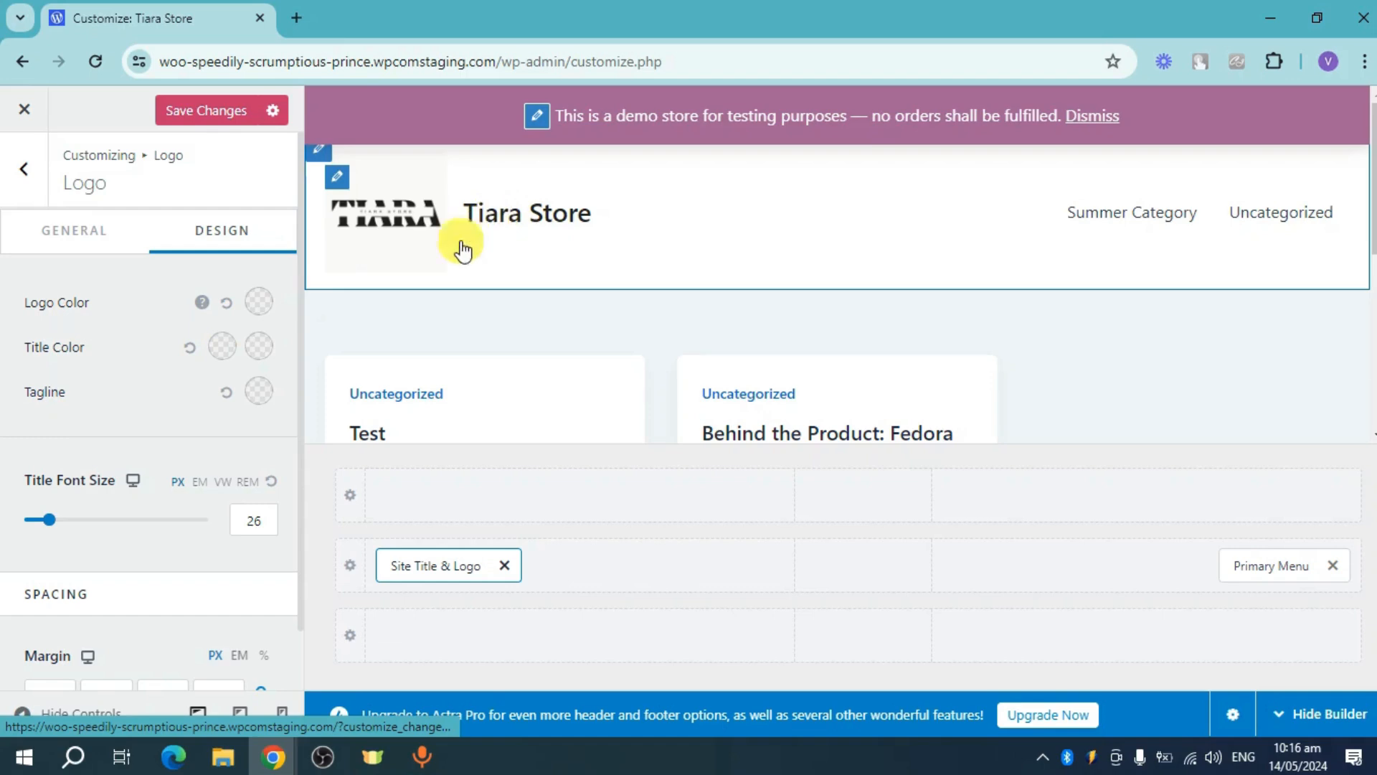
Step: Set the site title's normal colour to light purple, D370FF
{"action": "left_click", "coordinate": [224, 353]}
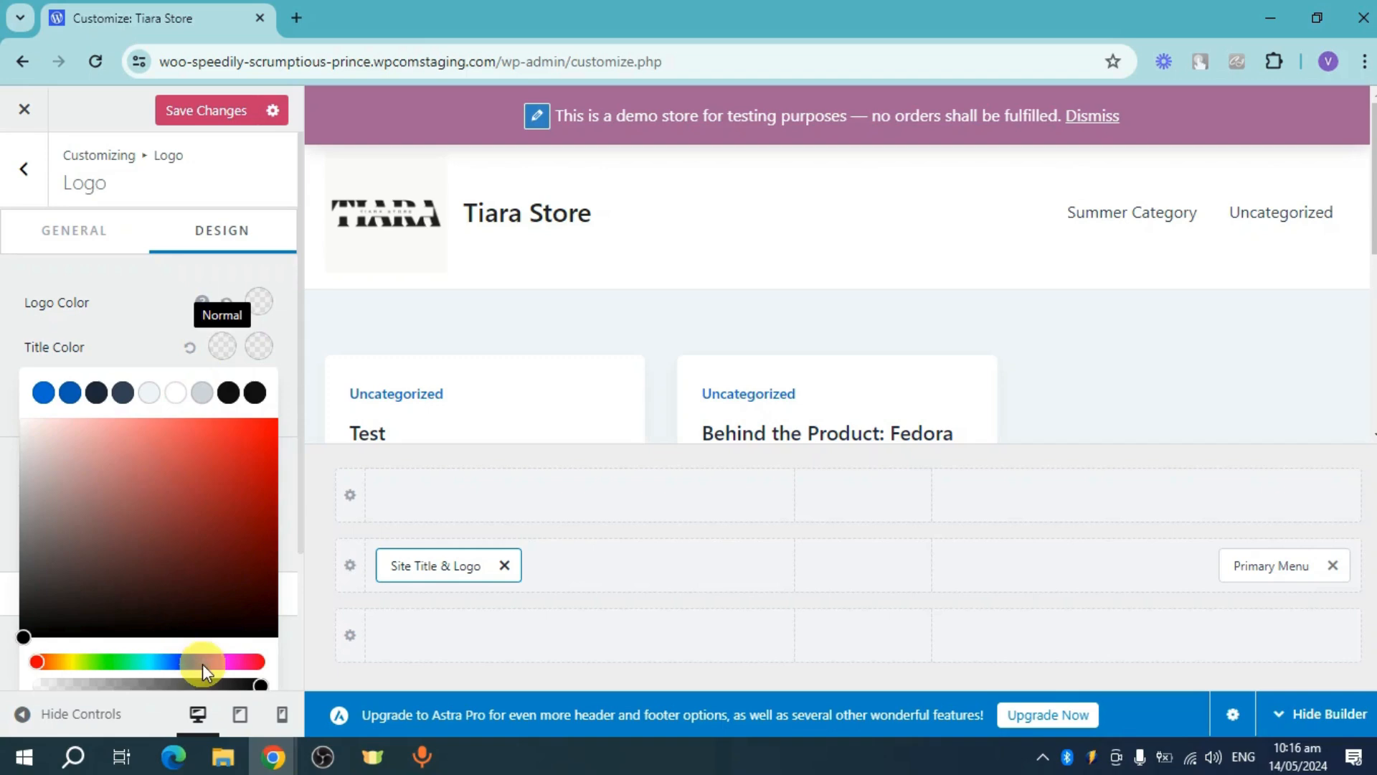
{"action": "left_click", "coordinate": [207, 661]}
{"action": "left_click_drag", "start_coordinate": [185, 486], "coordinate": [164, 399]}
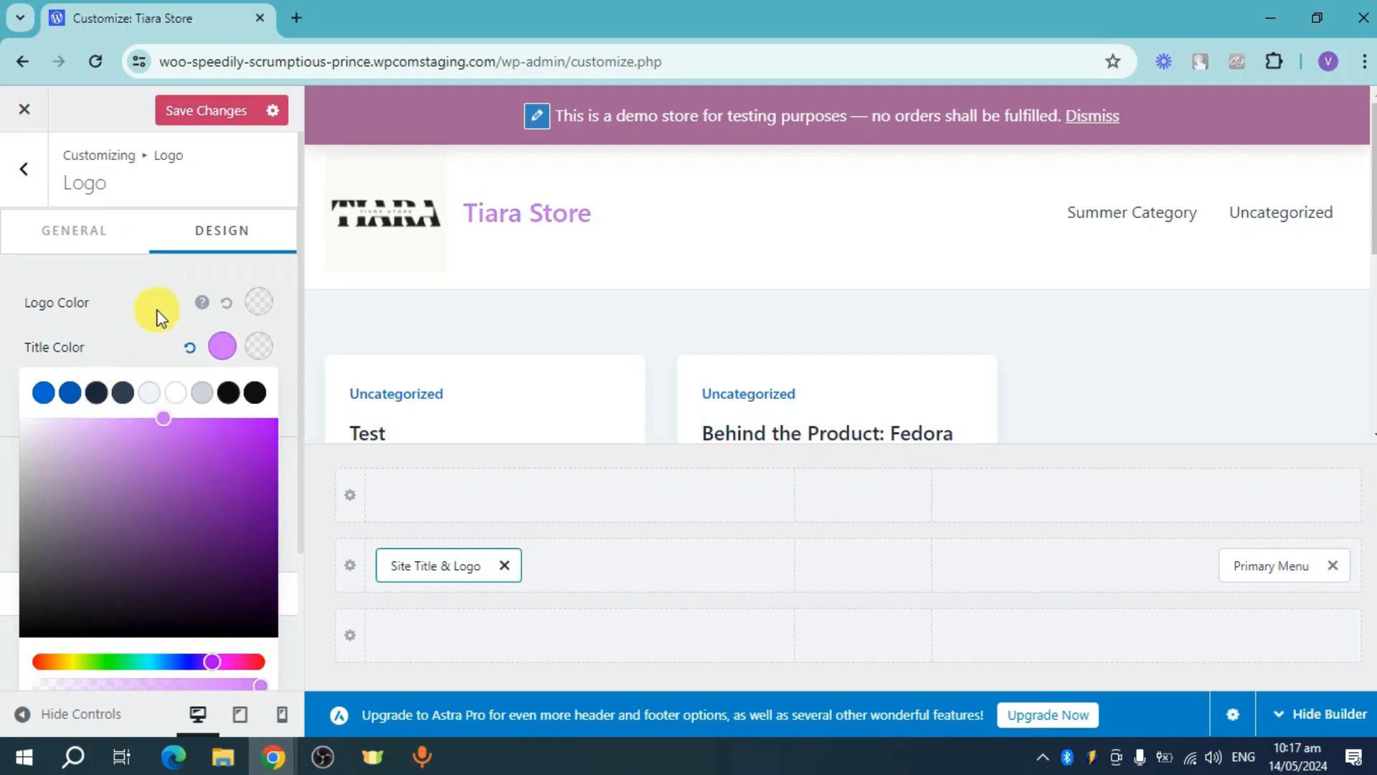
{"action": "scroll", "coordinate": [253, 361], "scroll_direction": "down", "scroll_amount": 3}
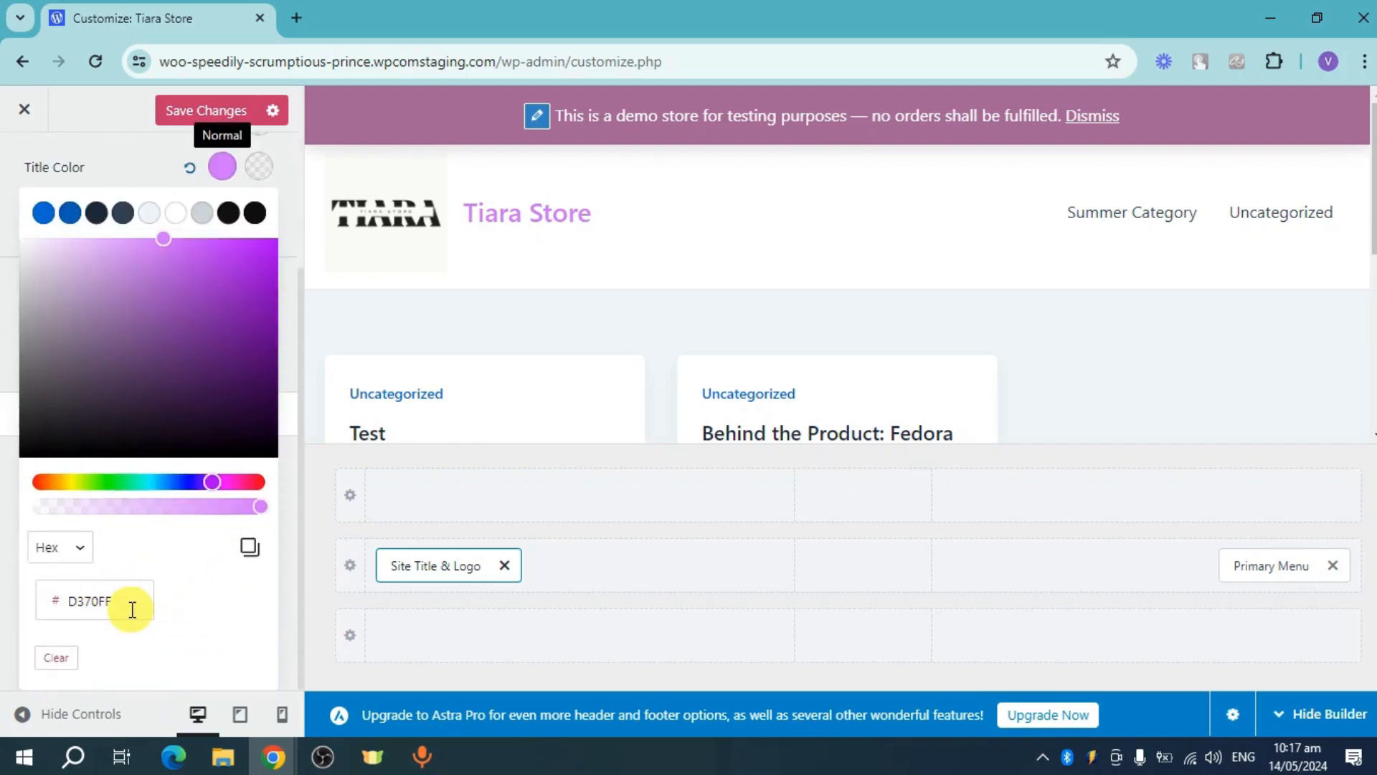
{"action": "scroll", "coordinate": [131, 609], "scroll_direction": "up", "scroll_amount": 3}
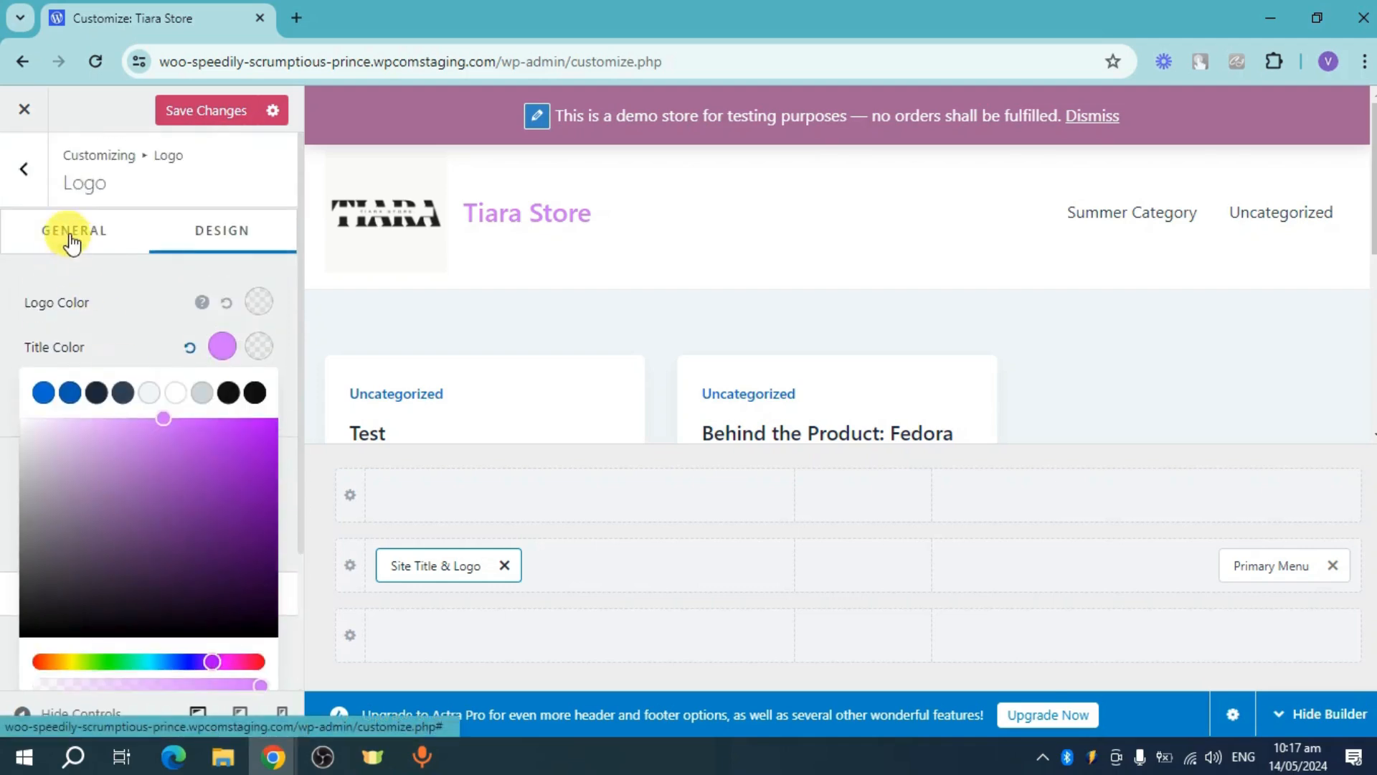
Step: Check the logo element's general settings, from the logo image and width down to the footer credit and visibility, and return to the header elements
{"action": "left_click", "coordinate": [50, 229]}
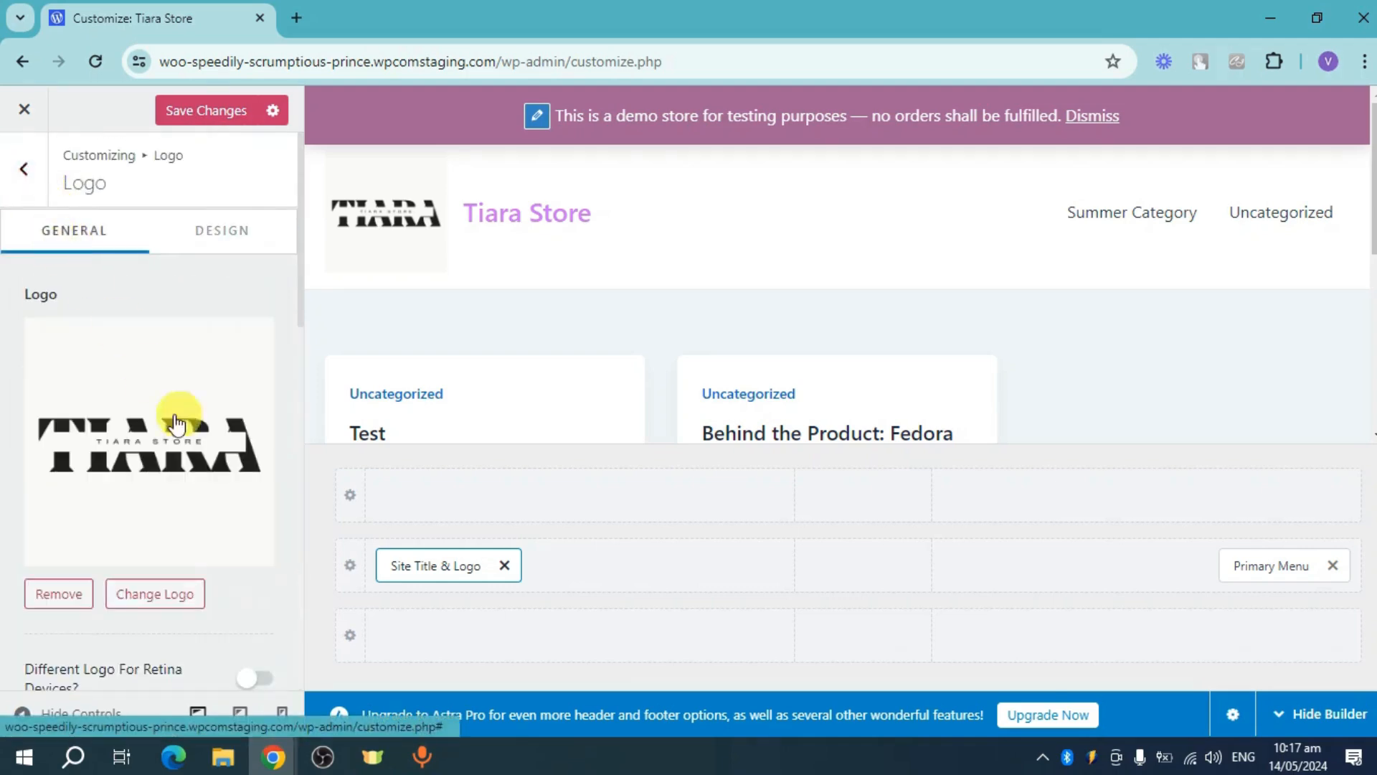
{"action": "scroll", "coordinate": [187, 445], "scroll_direction": "down", "scroll_amount": 5}
{"action": "scroll", "coordinate": [195, 459], "scroll_direction": "down", "scroll_amount": 10}
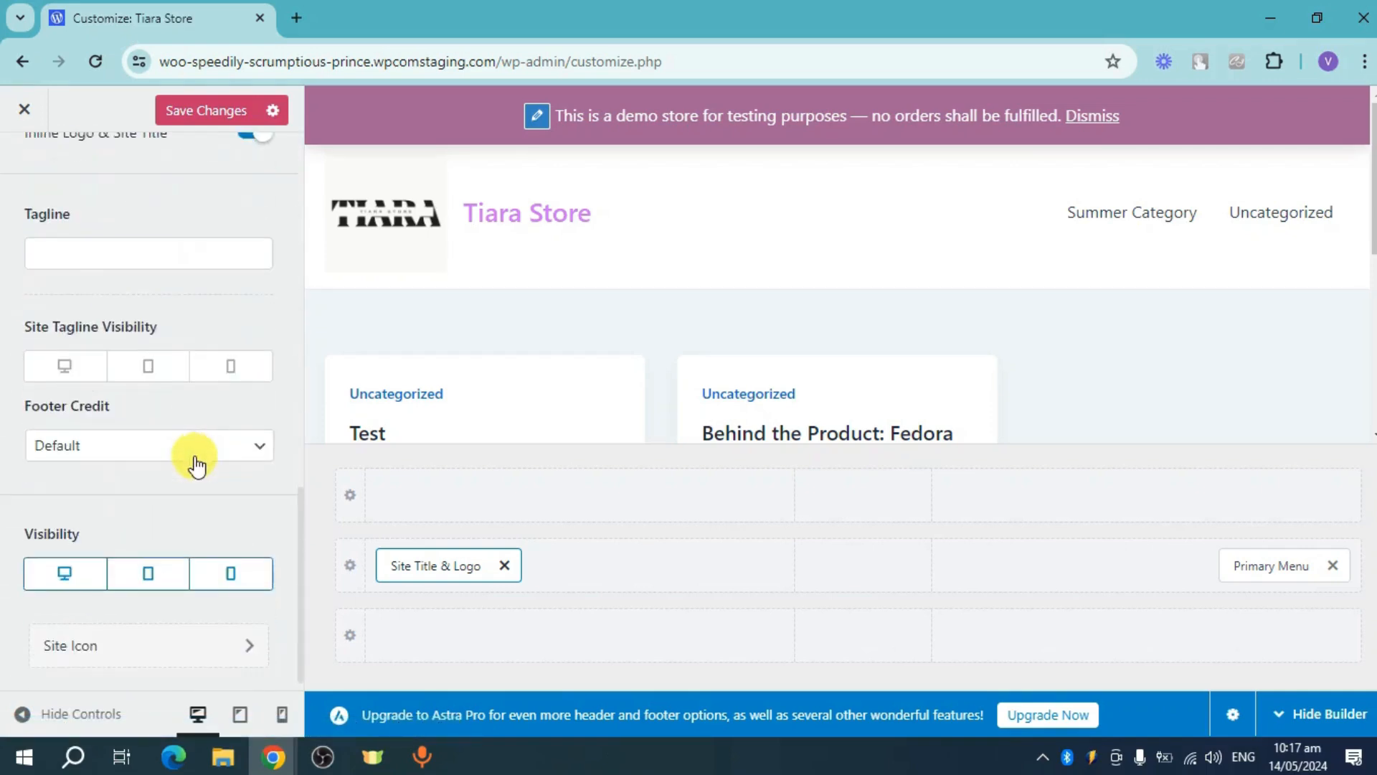
{"action": "scroll", "coordinate": [141, 311], "scroll_direction": "up", "scroll_amount": 10}
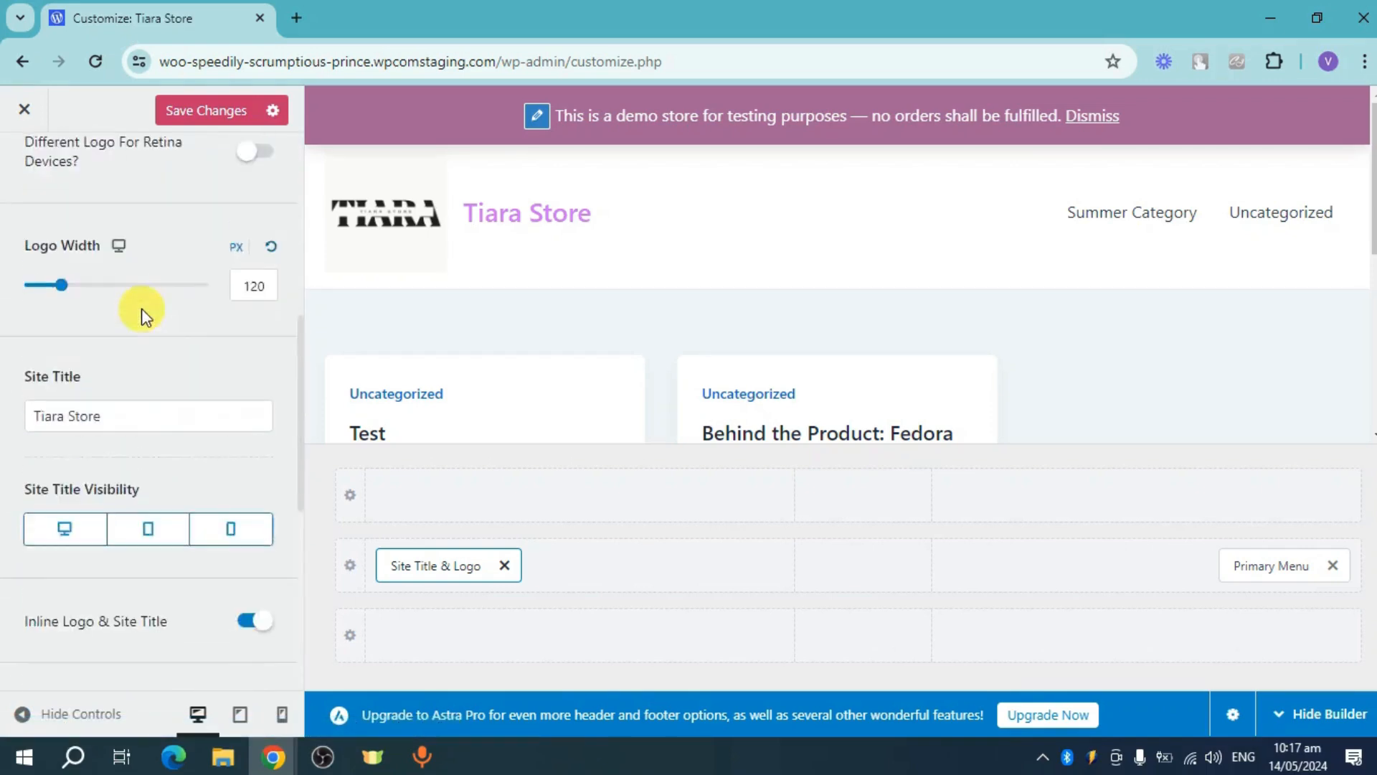
{"action": "left_click", "coordinate": [27, 164]}
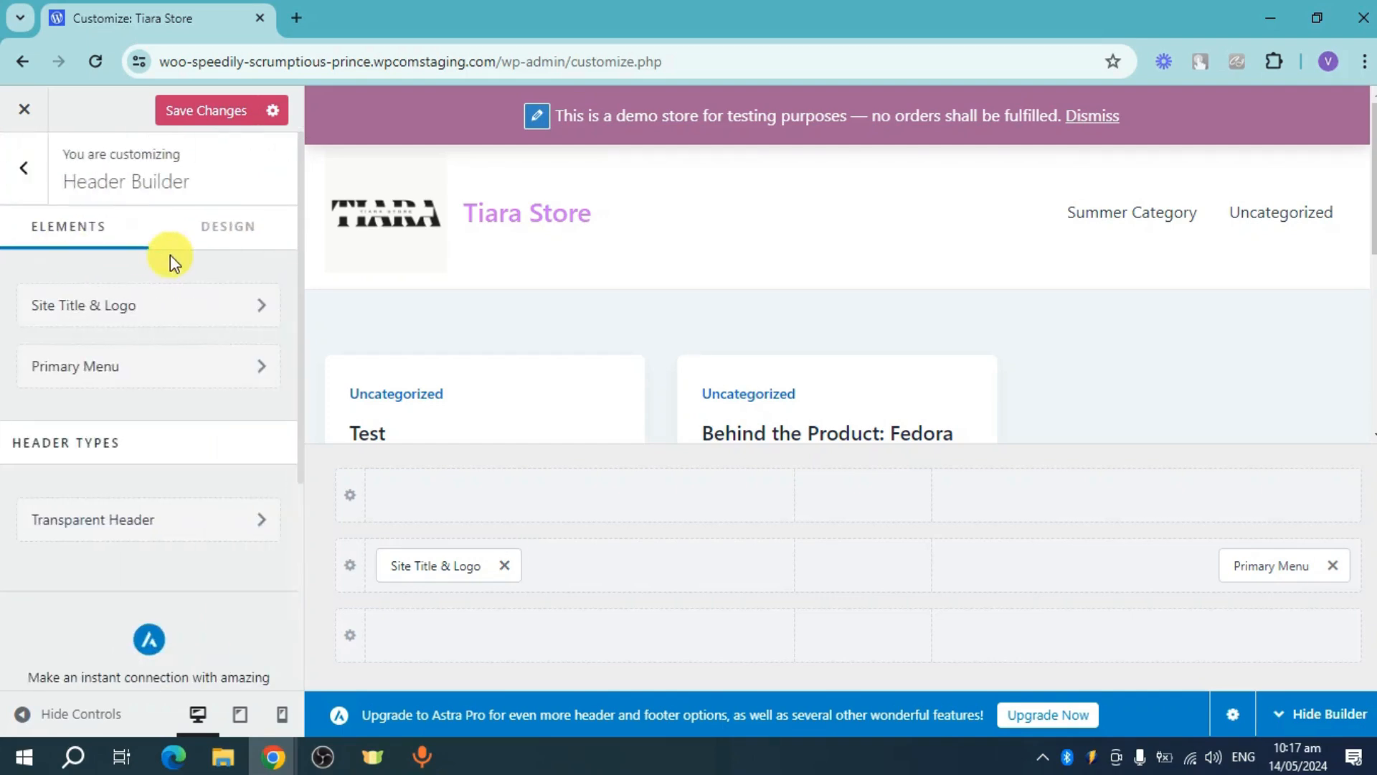
Step: Review the Primary Menu element's general settings, including menu configuration, submenu width, item divider and visibility
{"action": "left_click", "coordinate": [235, 383]}
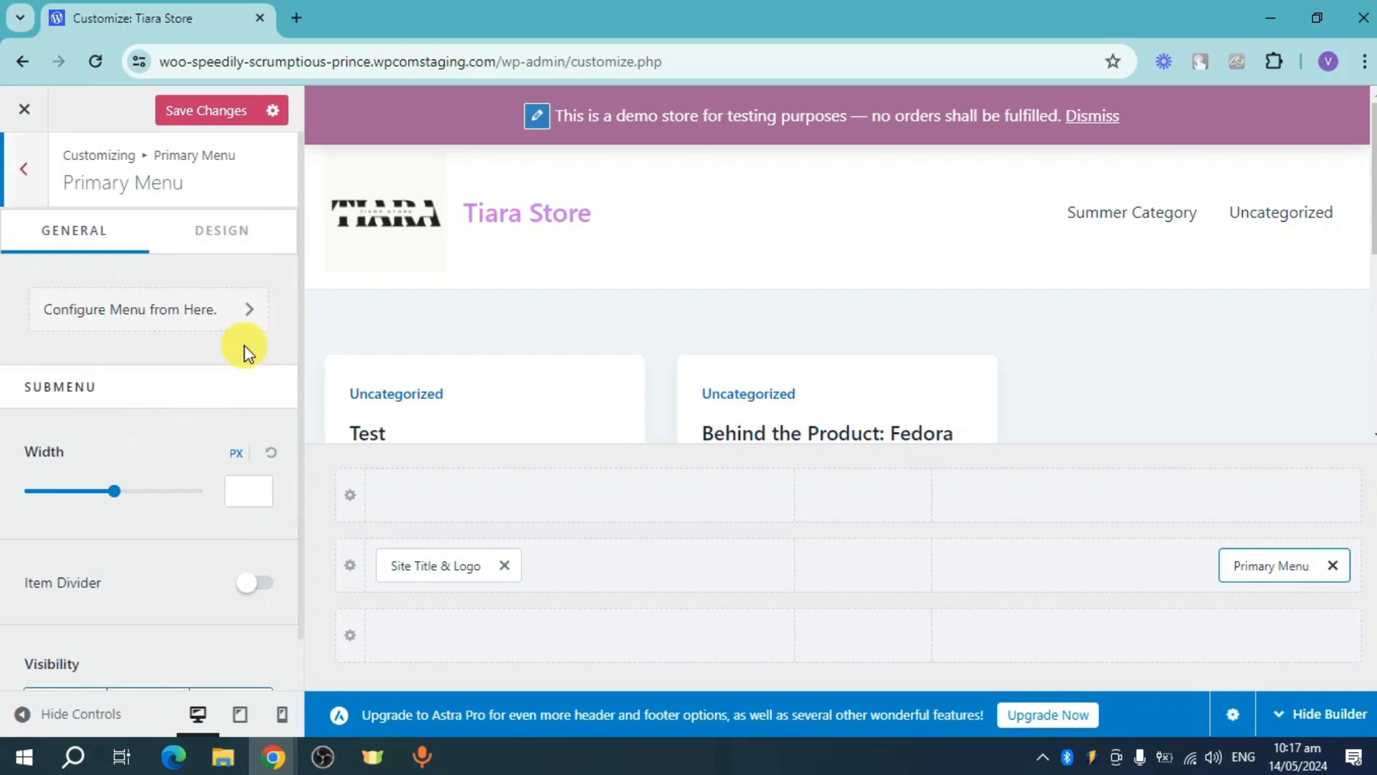
{"action": "scroll", "coordinate": [241, 364], "scroll_direction": "down", "scroll_amount": 2}
{"action": "scroll", "coordinate": [229, 402], "scroll_direction": "up", "scroll_amount": 1}
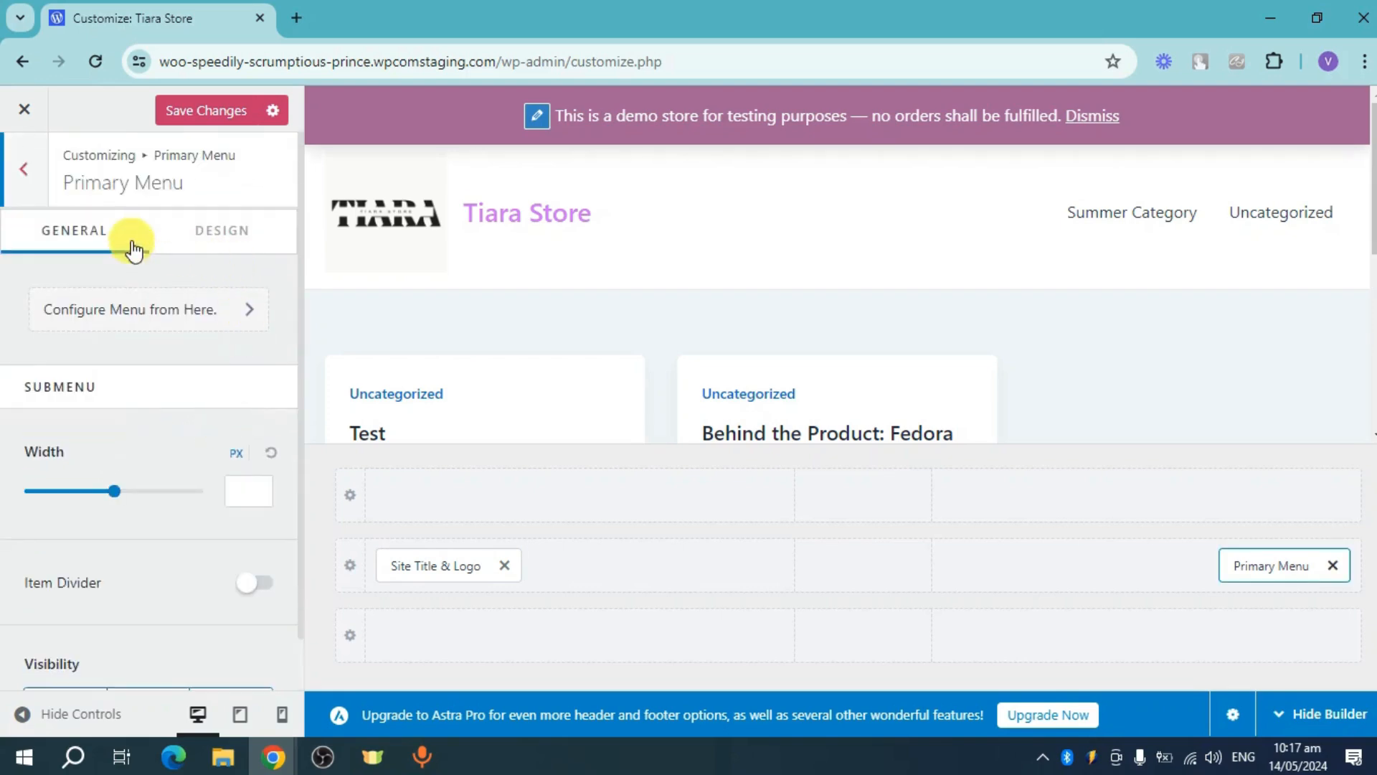
Step: Go back to the Header Builder overview and save the header customizations
{"action": "left_click", "coordinate": [23, 170]}
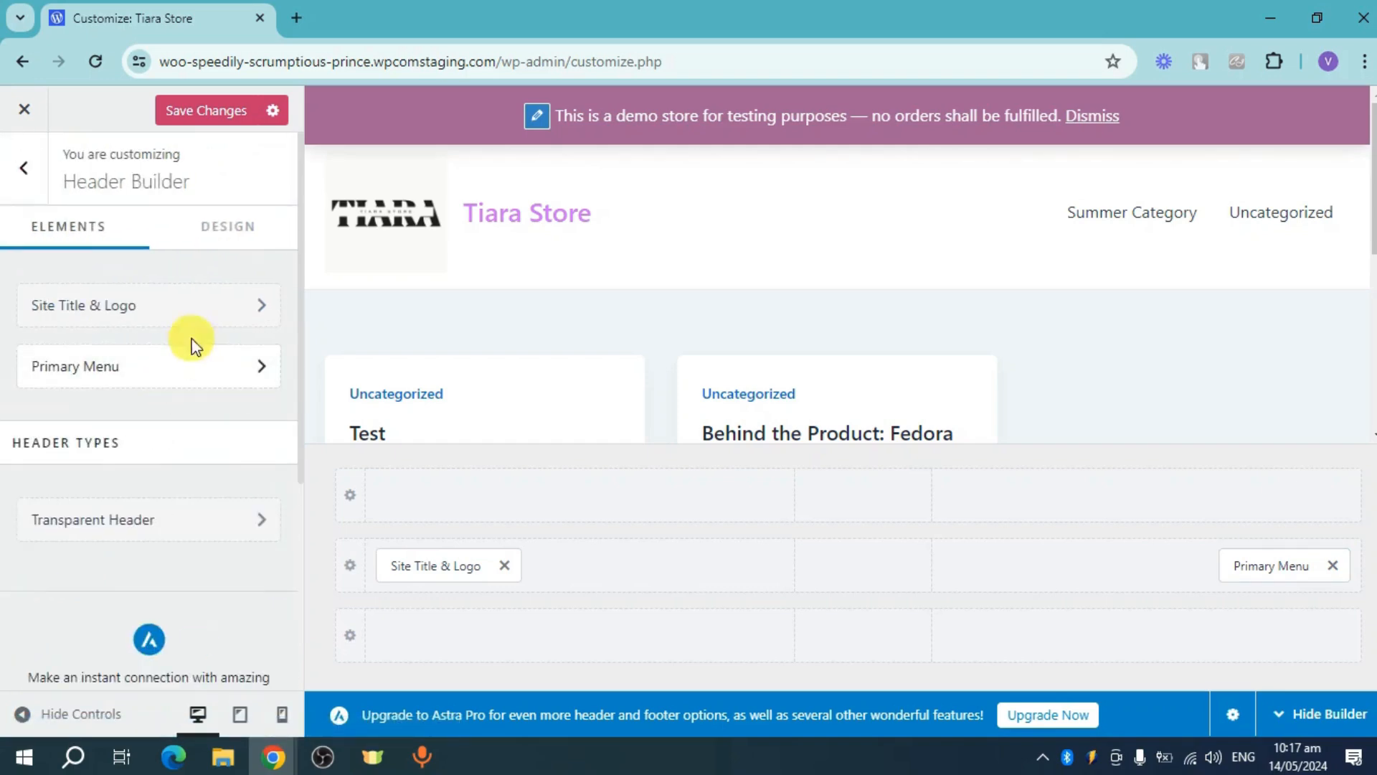
{"action": "left_click", "coordinate": [205, 111]}
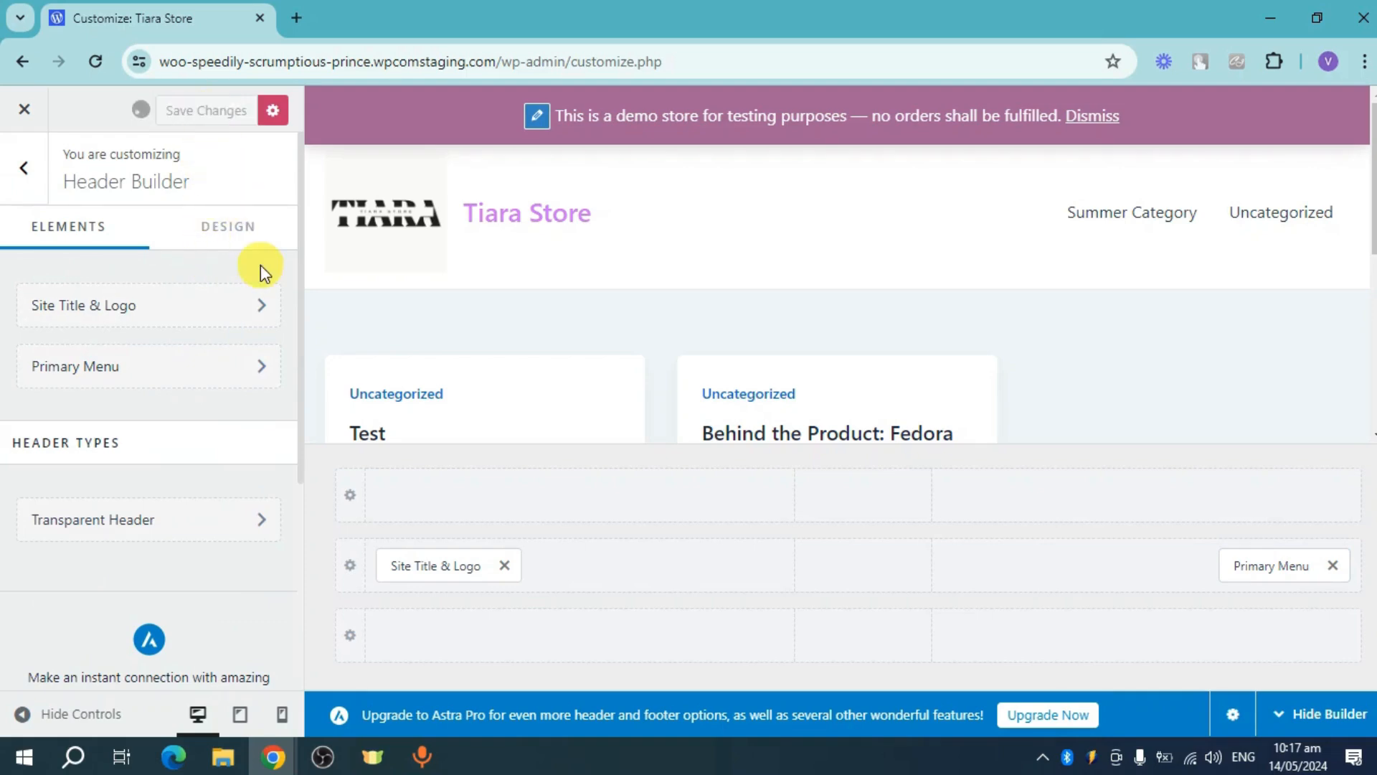